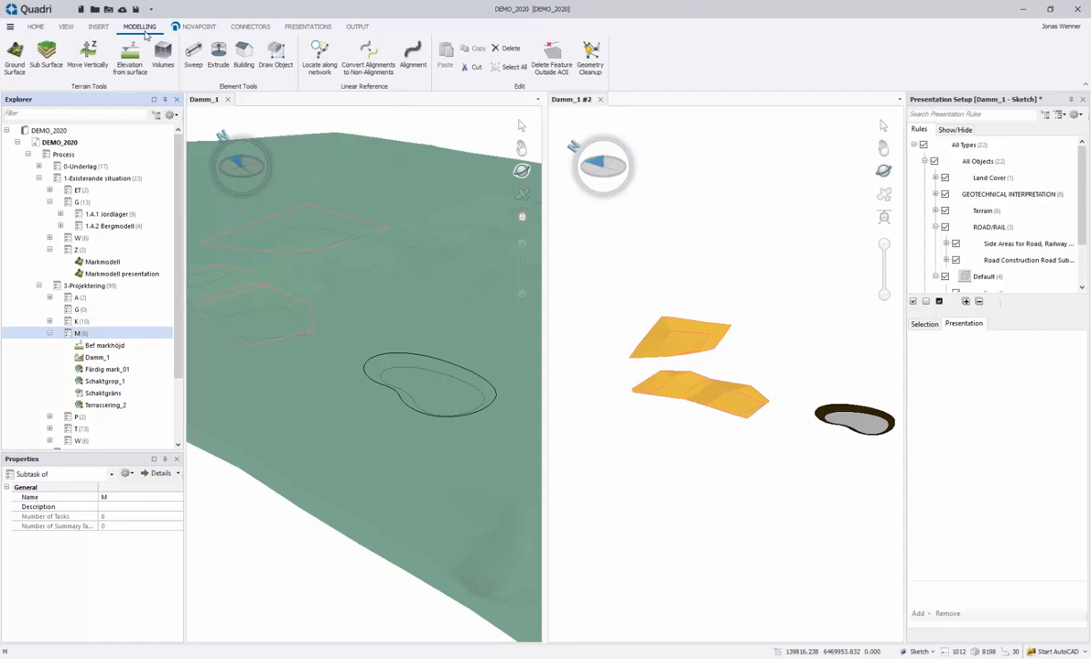
# - Start a volume task named VOL_1 under 3-Projektering/M, using the Markmodell task as its reference surface
pyautogui.click(164, 55)
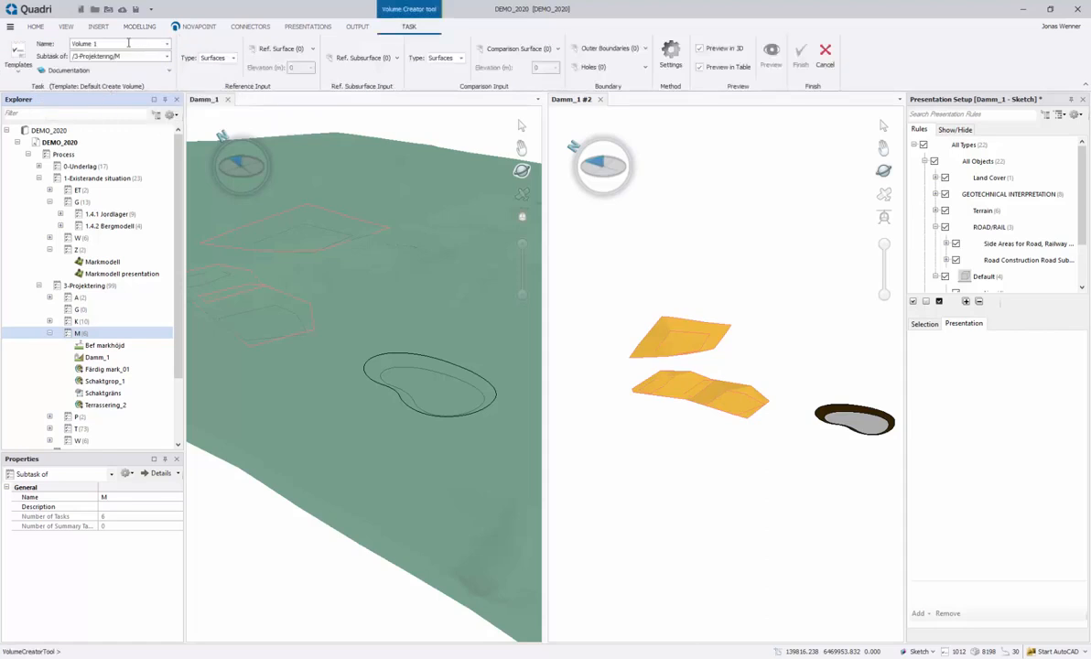
pyautogui.click(128, 43)
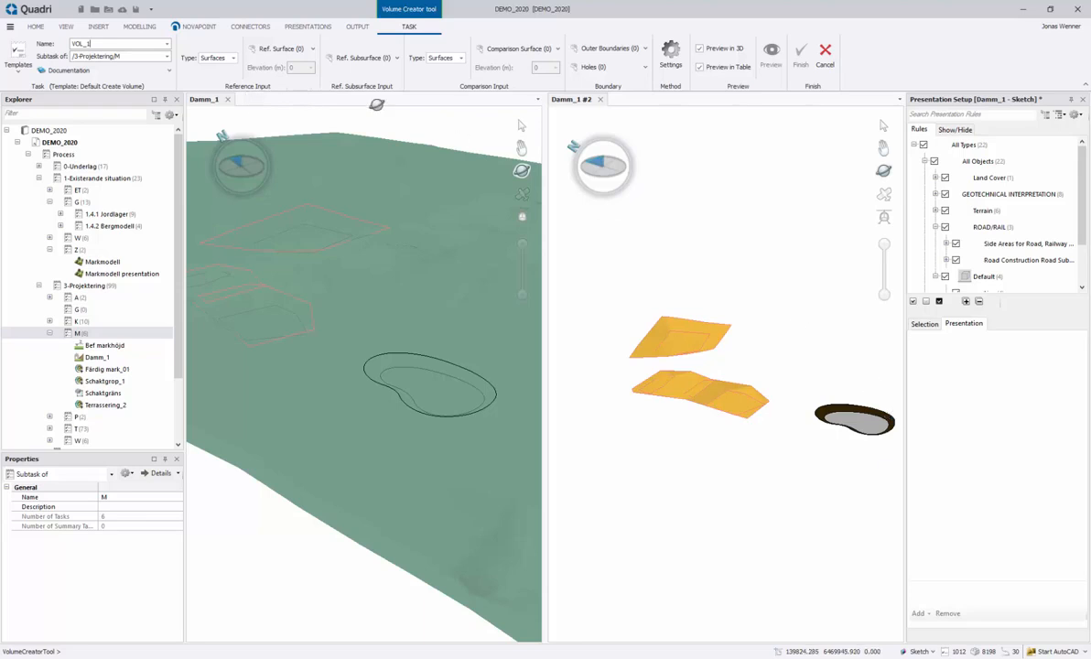
pyautogui.click(277, 49)
pyautogui.click(194, 86)
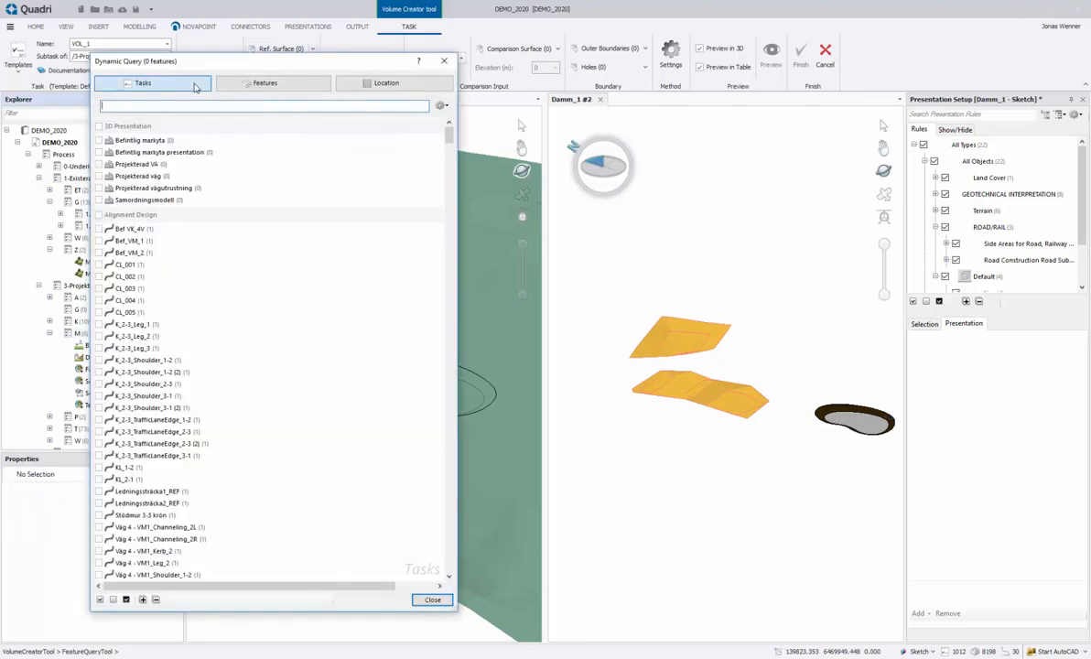
pyautogui.moveTo(448, 125)
pyautogui.mouseDown()
pyautogui.moveTo(449, 554)
pyautogui.moveTo(460, 546)
pyautogui.mouseUp()
pyautogui.scroll(9, 432, 503)
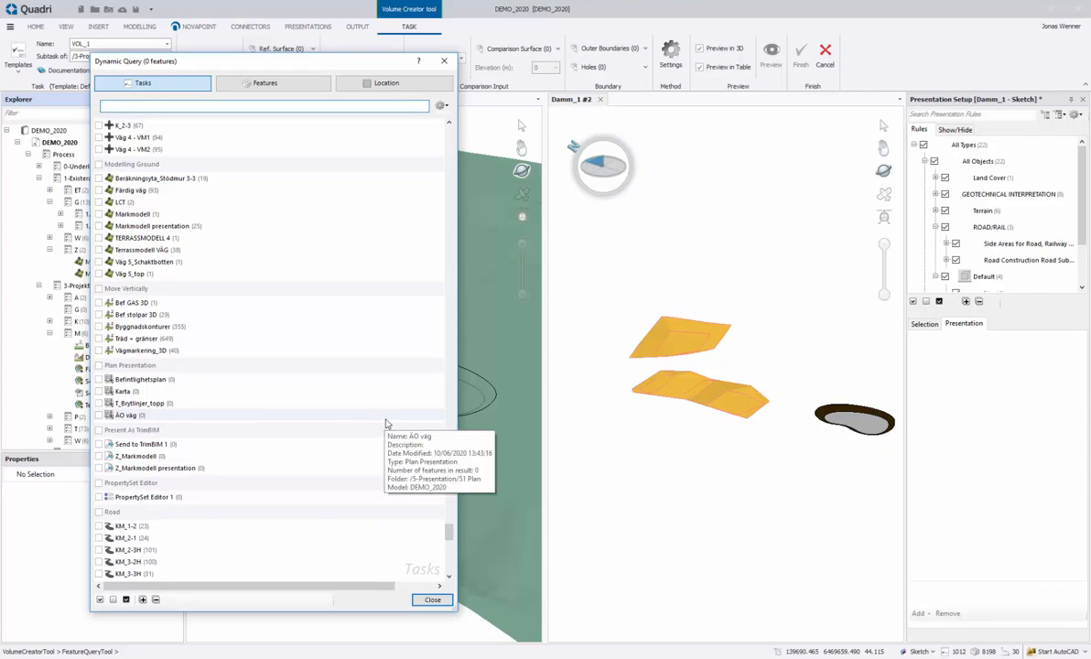
pyautogui.click(99, 213)
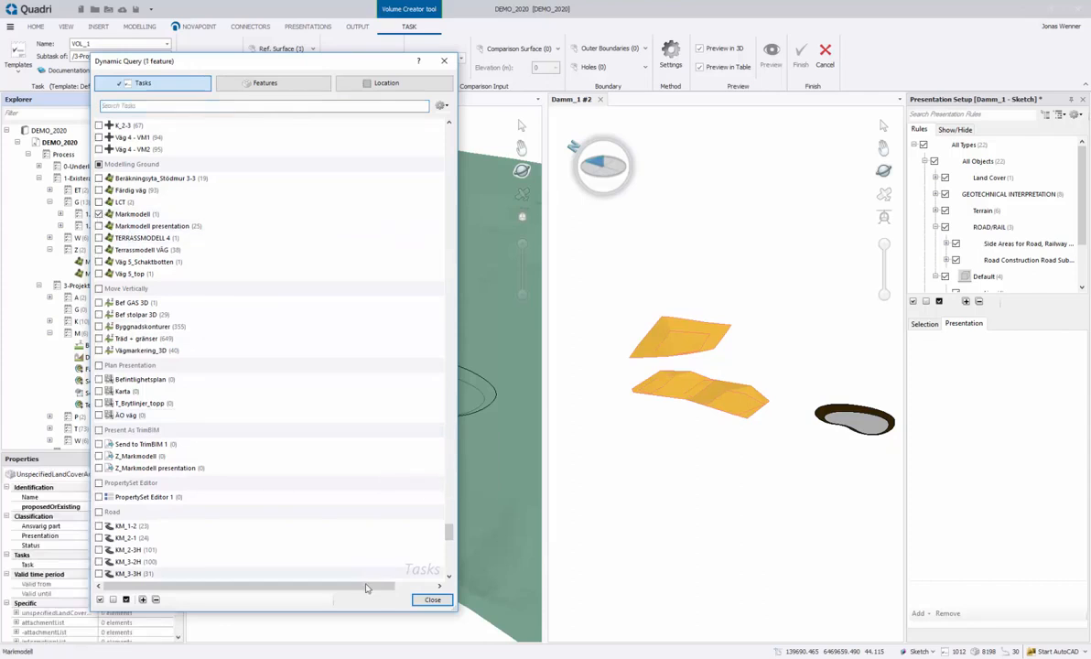
pyautogui.click(432, 599)
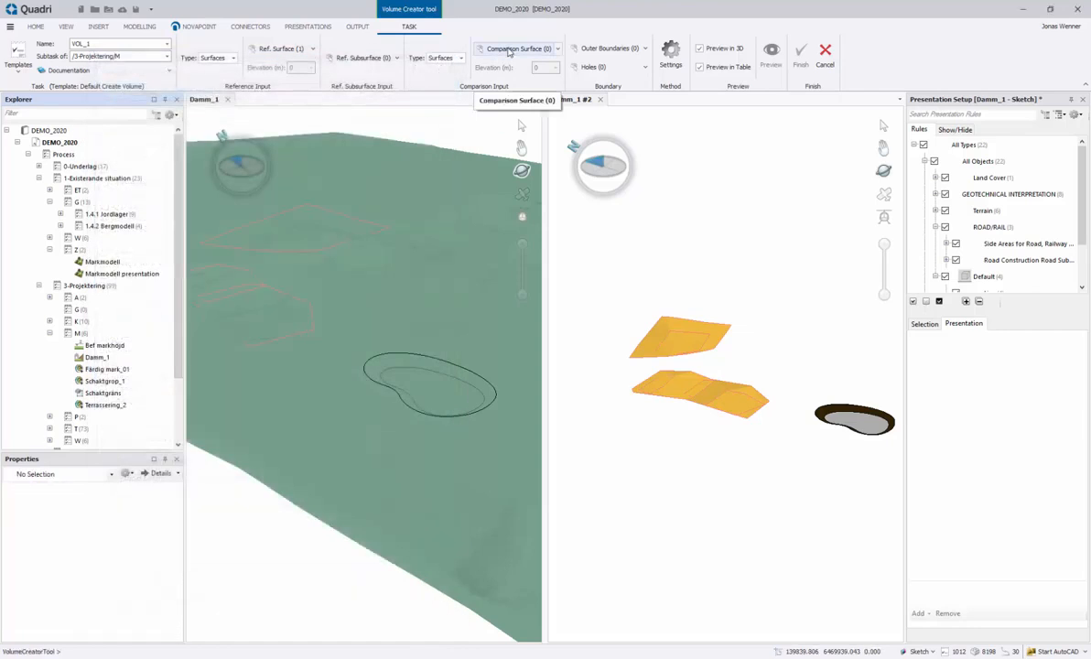
# - Set the comparison surface to the ConstructionPitFormation and SoilCutSlope features of the Damm_1 task, and finish the volume task
pyautogui.click(509, 51)
pyautogui.click(385, 84)
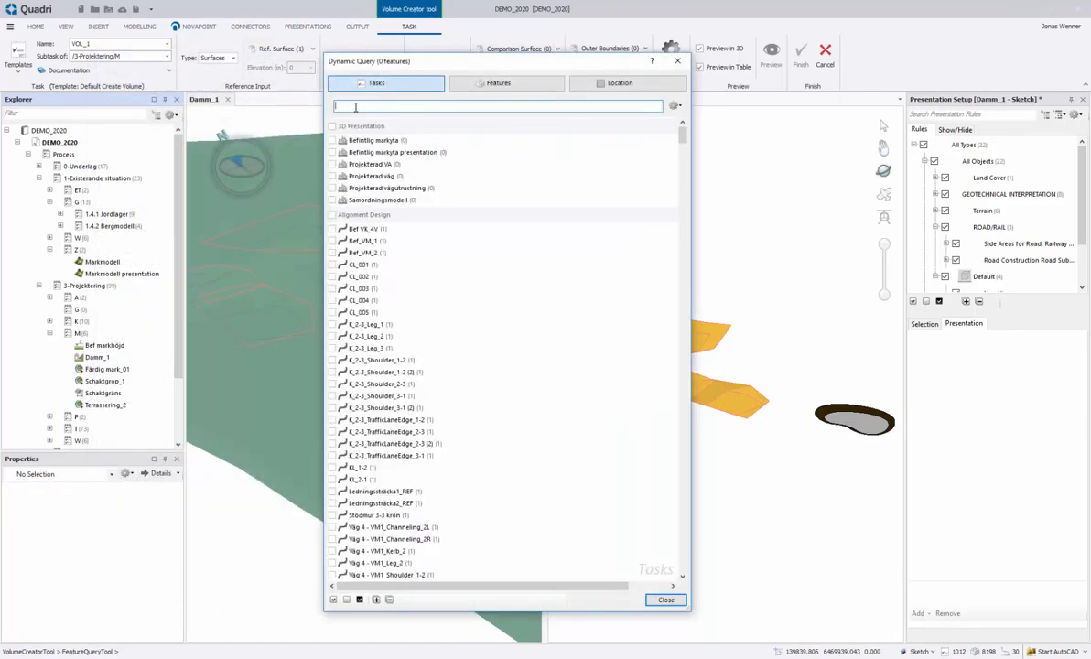
pyautogui.write('DAMM')
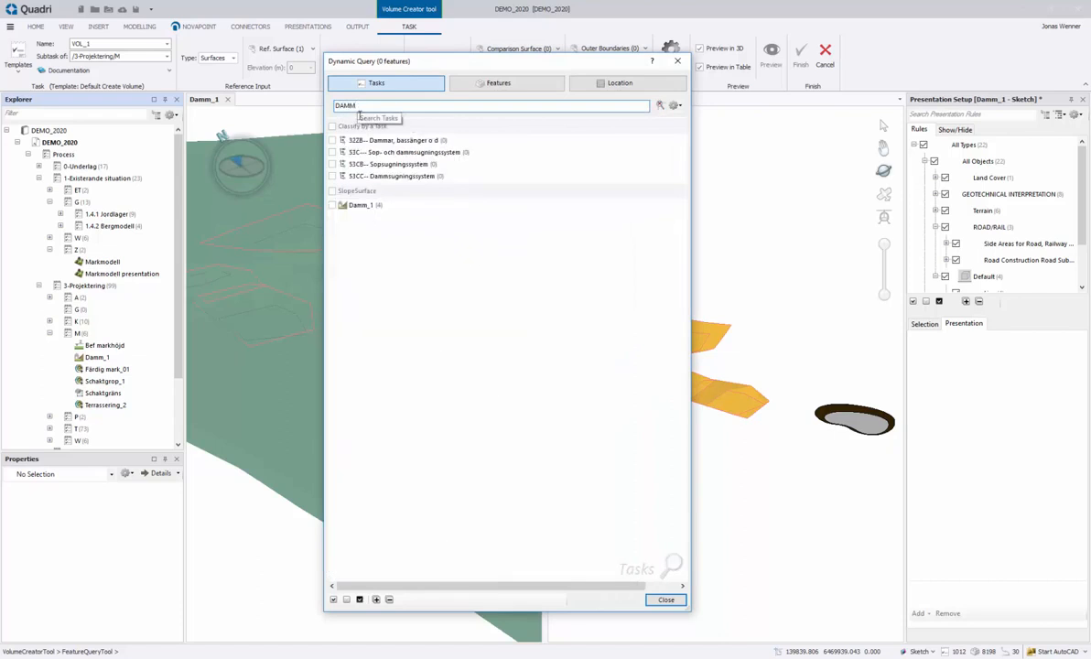
pyautogui.click(333, 206)
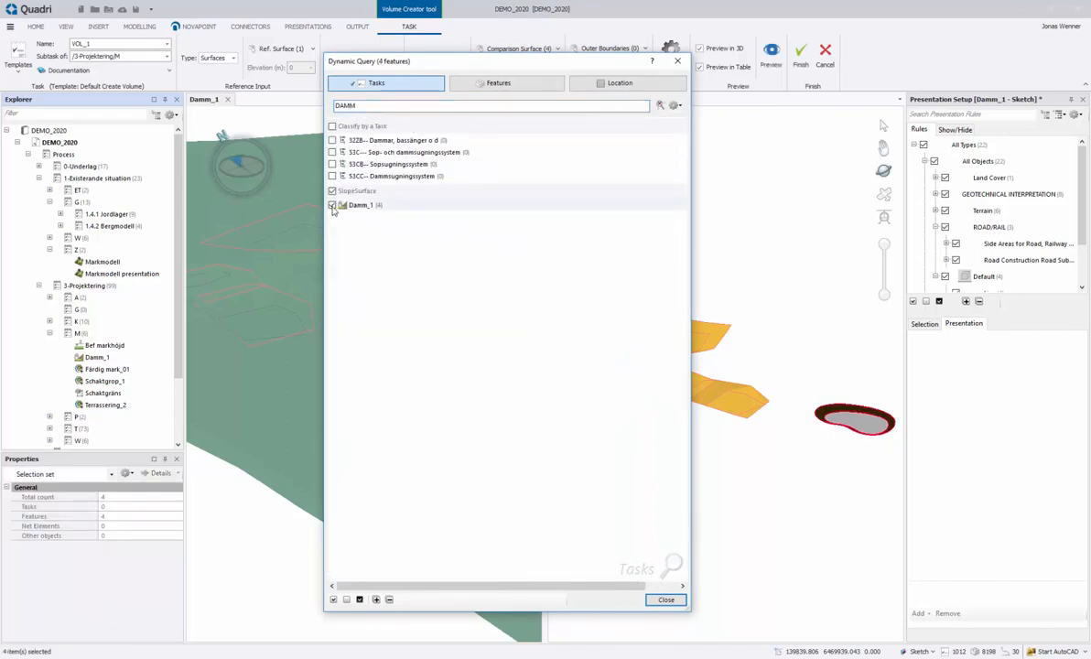
pyautogui.click(469, 85)
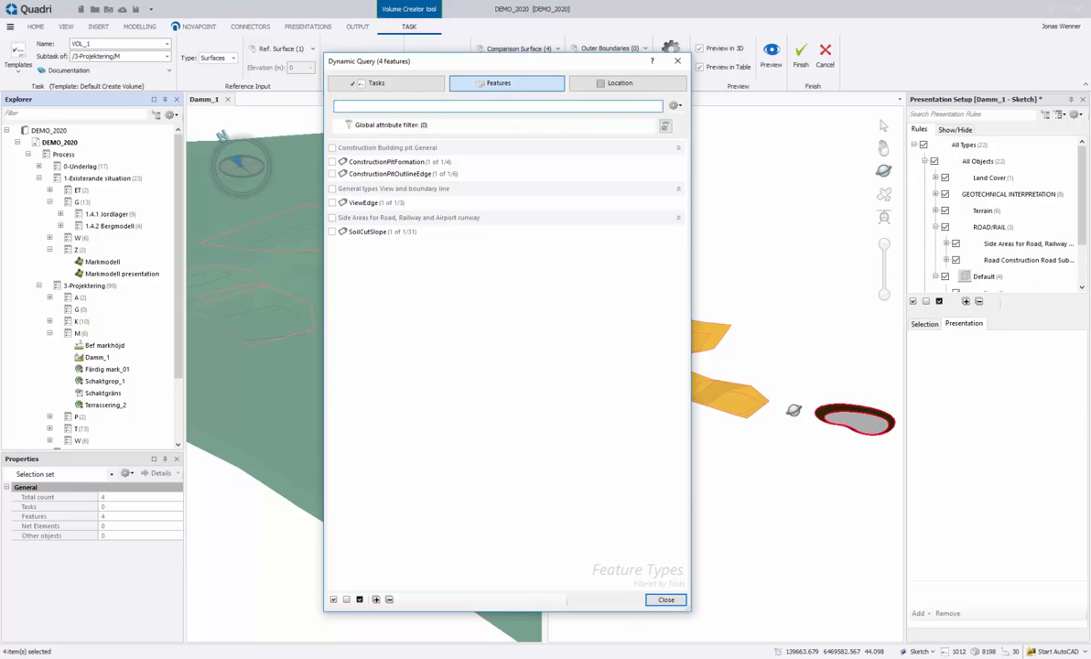
pyautogui.click(332, 162)
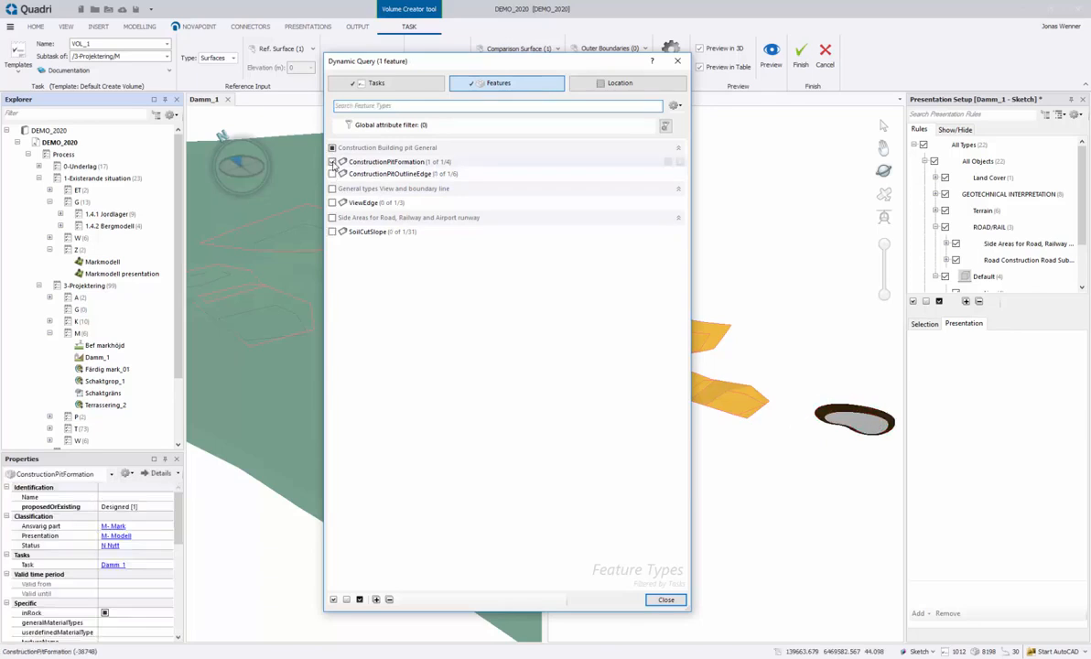
pyautogui.click(333, 233)
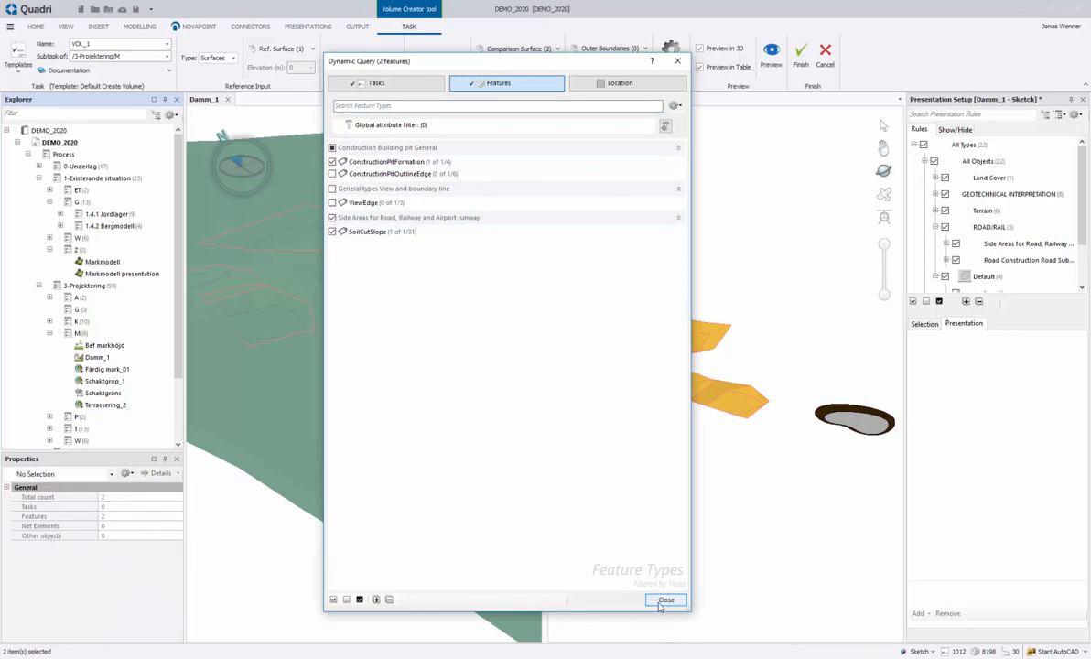
pyautogui.click(664, 601)
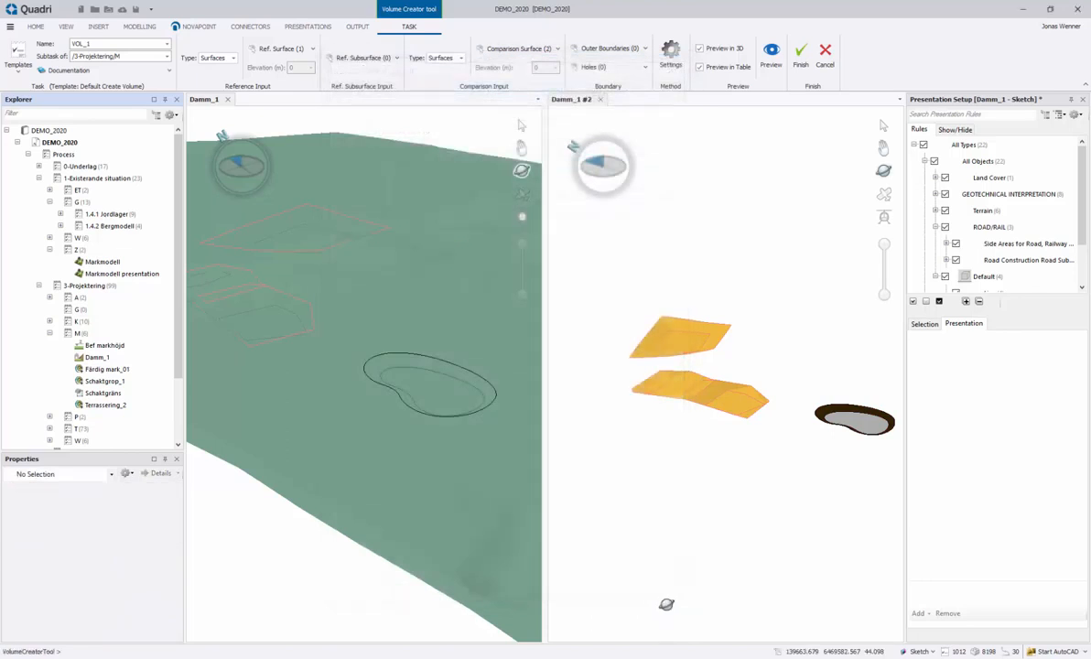
pyautogui.click(801, 55)
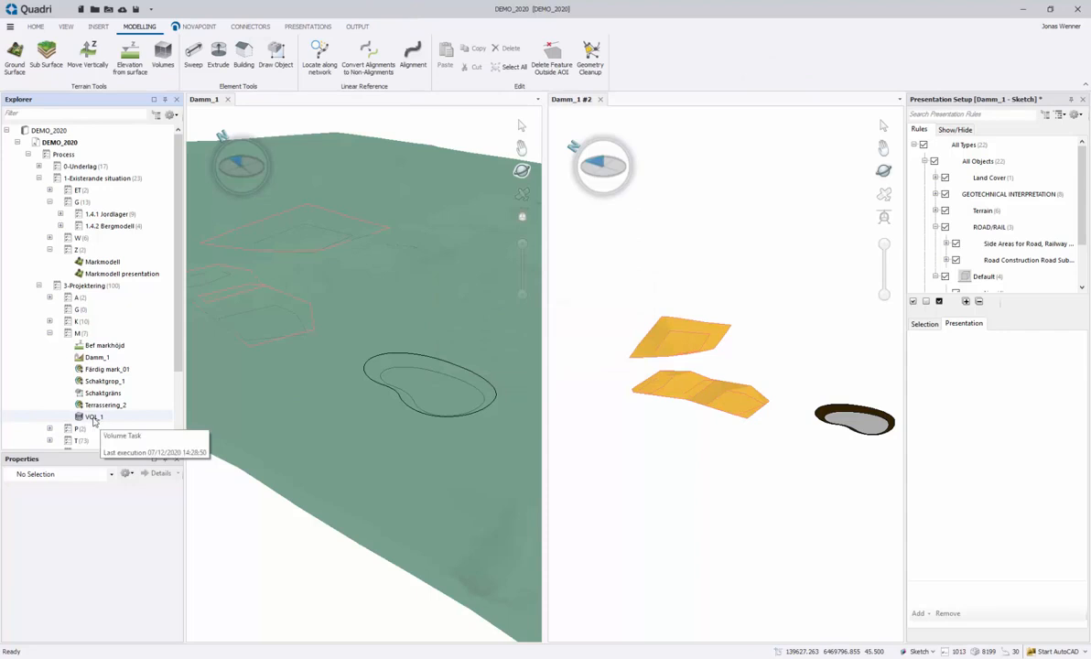
# - Show the VOL_1 task in a 3D view and apply the CorridorSolid presentation to it
pyautogui.click(93, 417)
pyautogui.rightClick(90, 420)
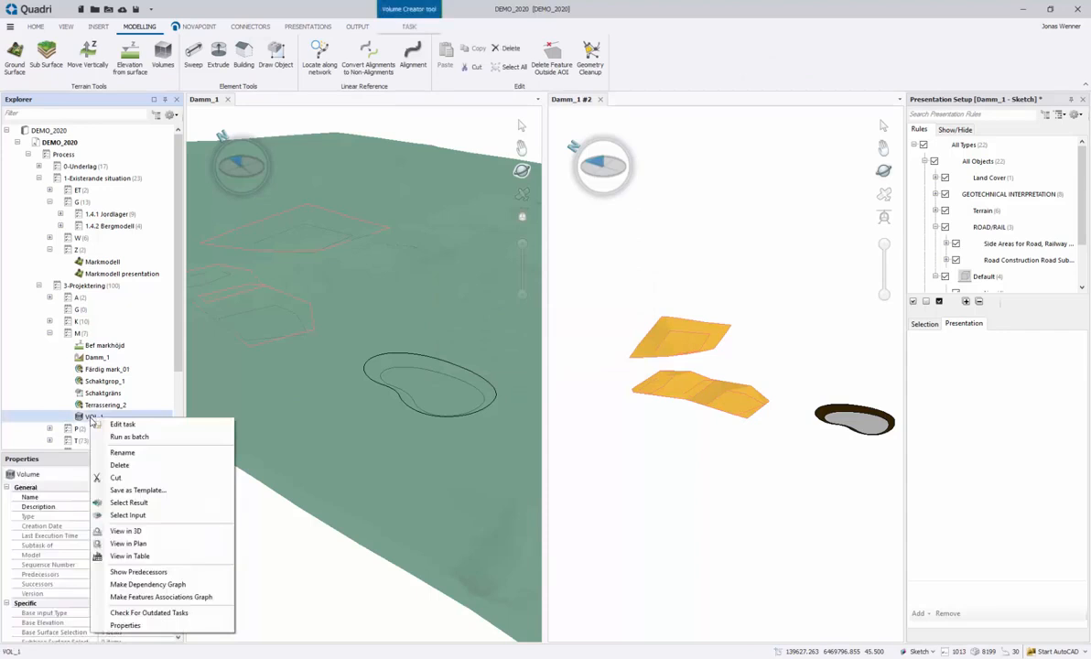
pyautogui.click(119, 528)
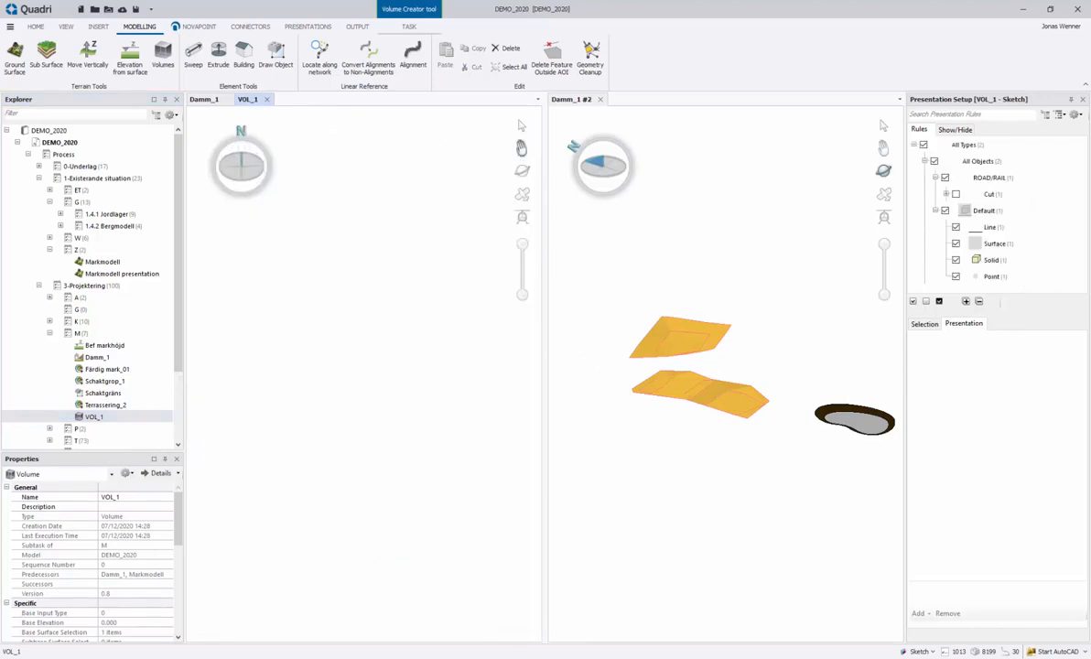
pyautogui.click(918, 652)
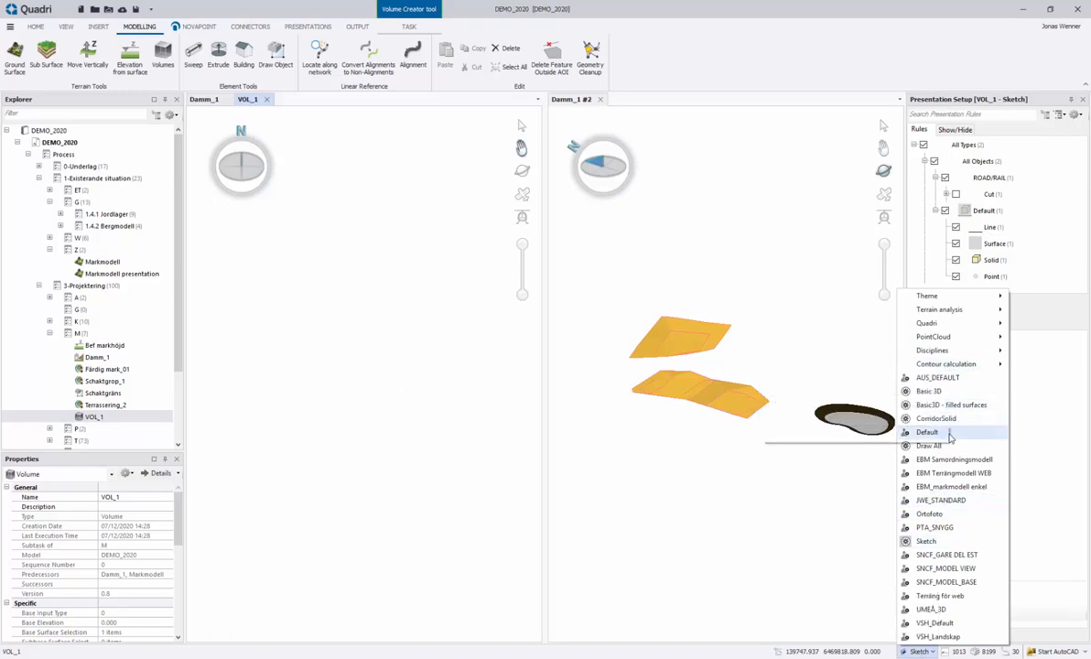
pyautogui.click(936, 419)
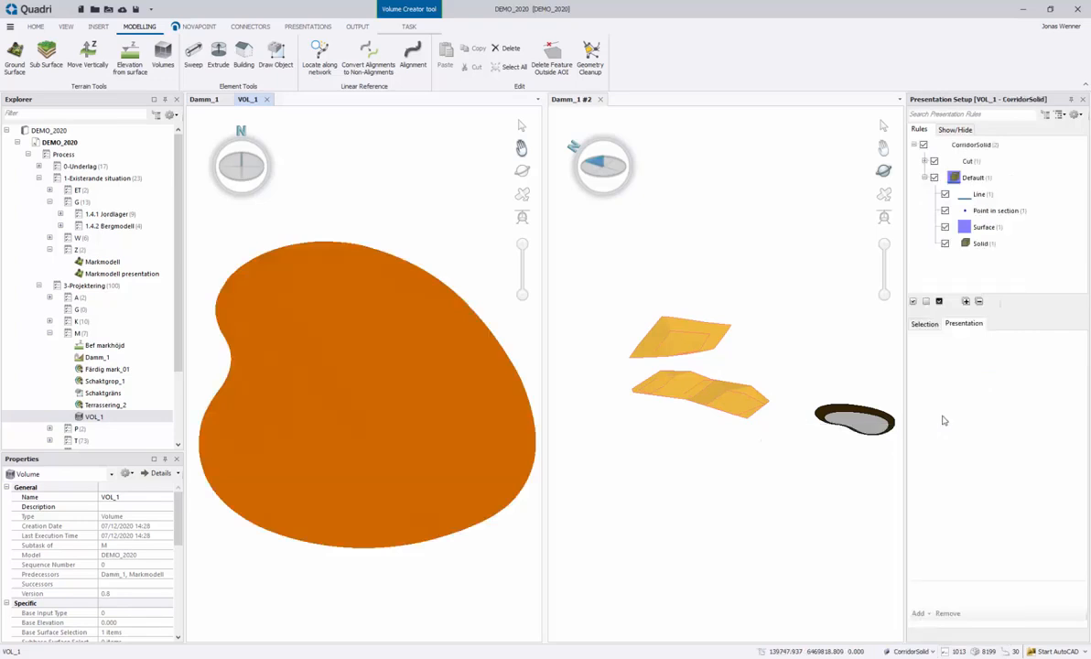
# - Examine the VOL_1 cut solid from the side, select it and check the volume in its solid geometry properties
pyautogui.click(522, 171)
pyautogui.moveTo(451, 311); pyautogui.dragTo(361, 398)
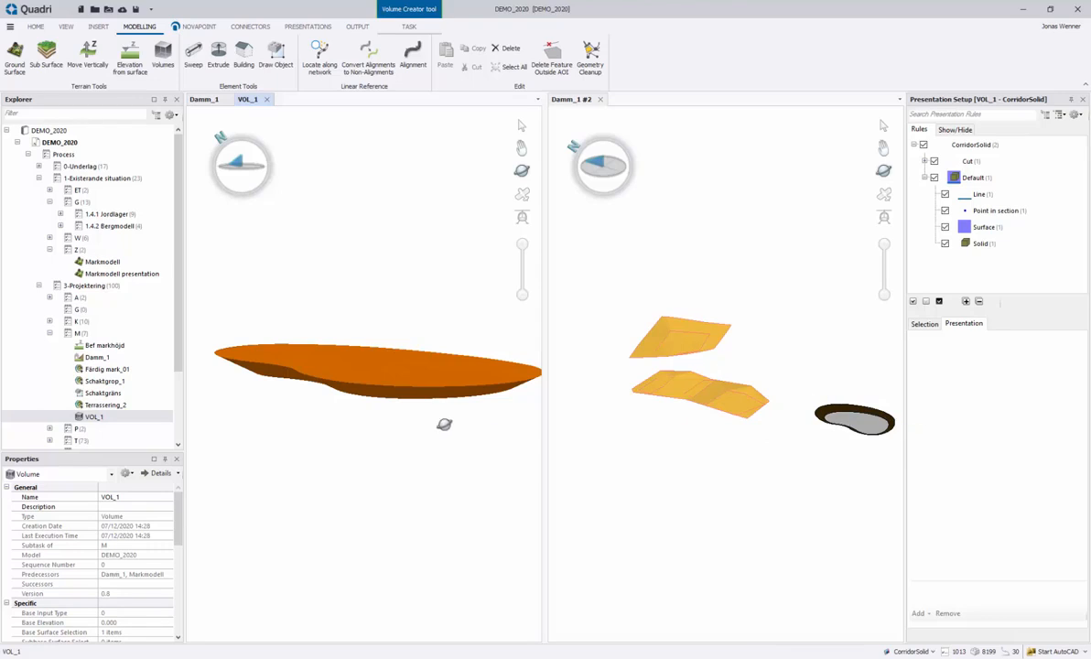
pyautogui.click(522, 127)
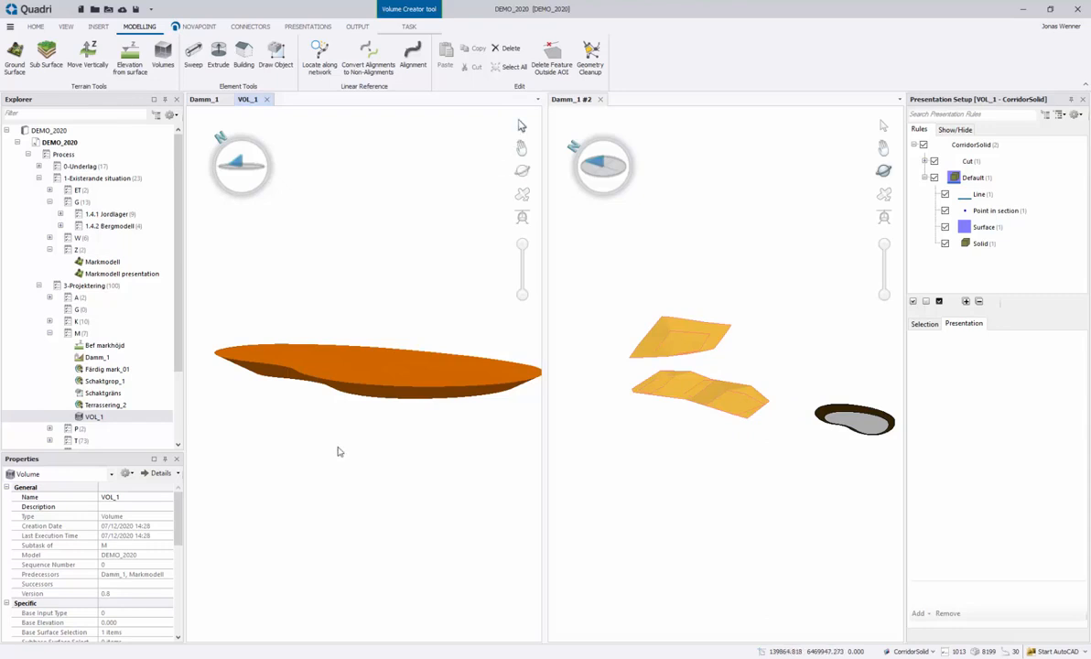
pyautogui.click(364, 388)
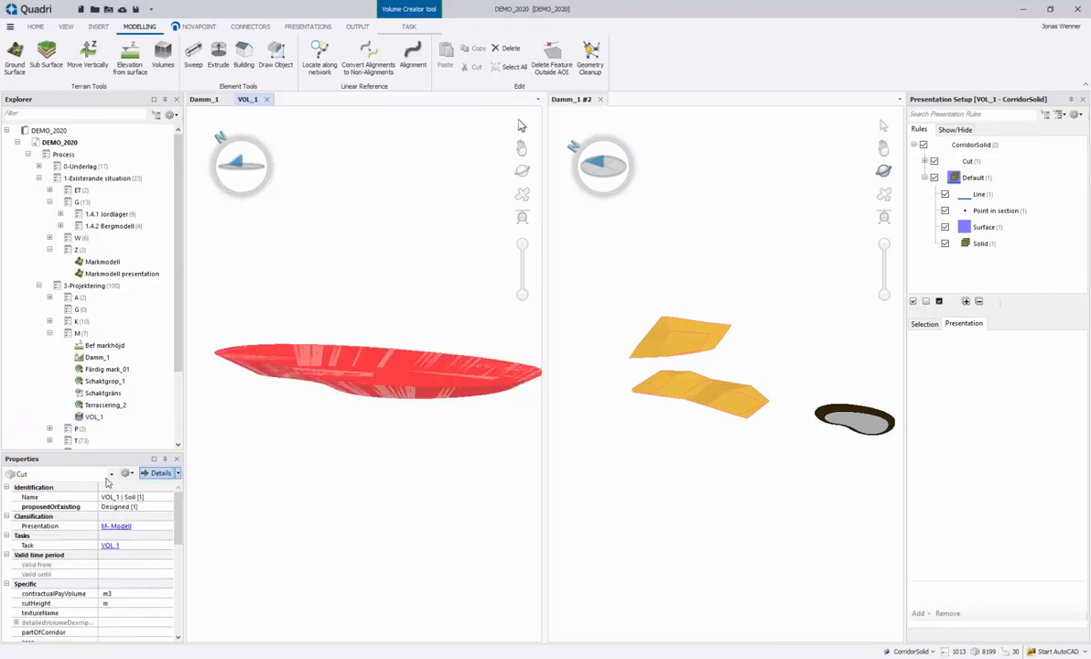
pyautogui.moveTo(97, 452); pyautogui.dragTo(73, 366)
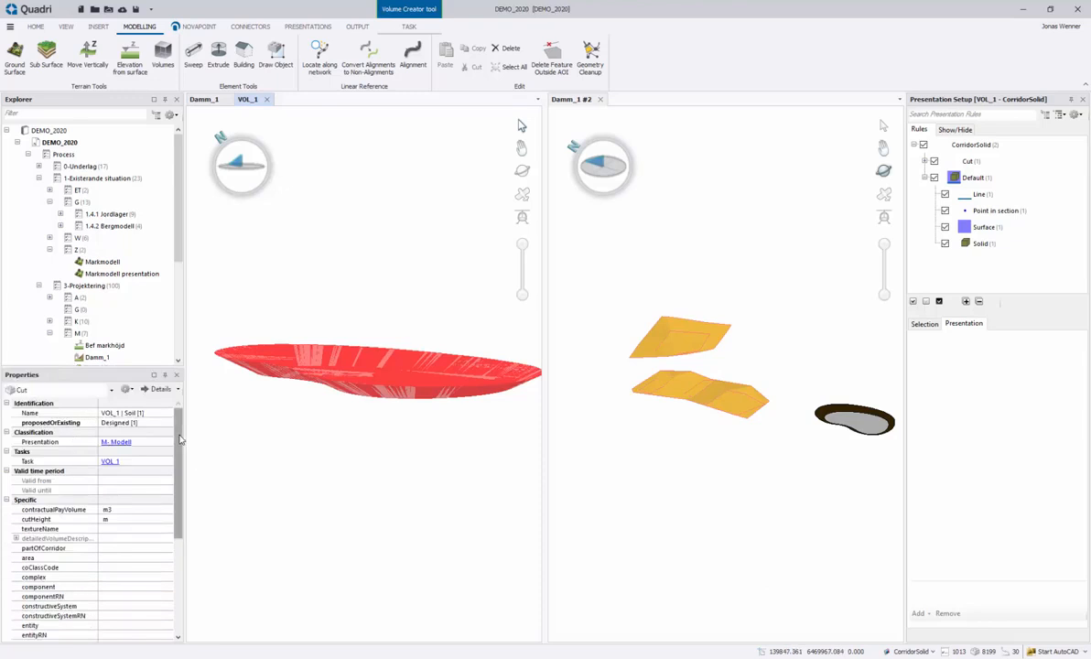
pyautogui.scroll(-5, 172, 523)
pyautogui.scroll(-1, 172, 523)
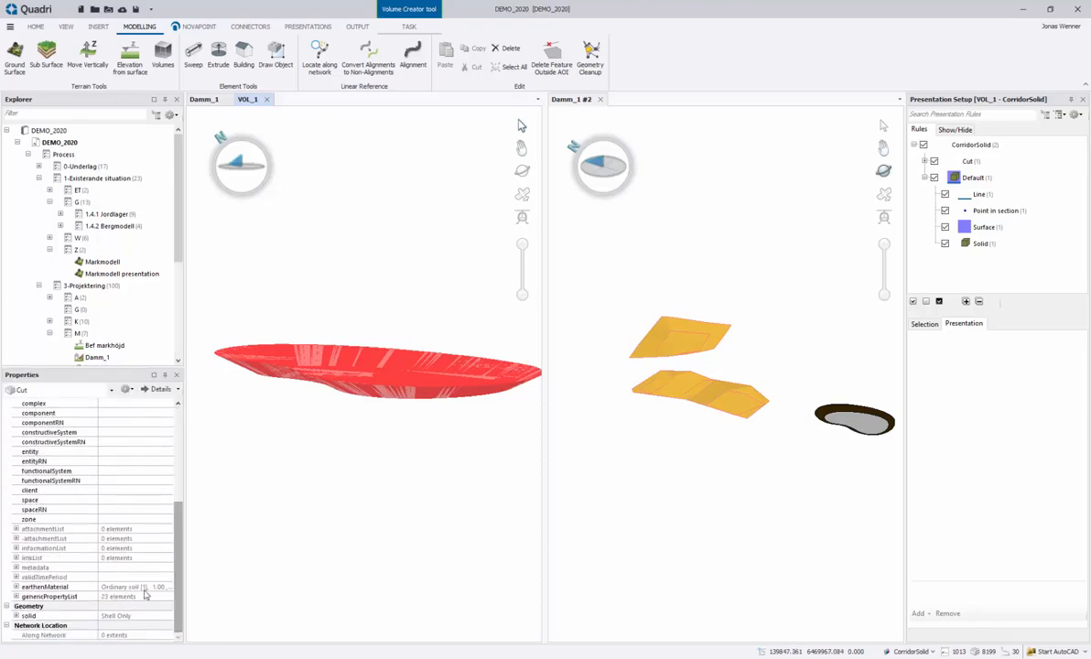
pyautogui.click(15, 616)
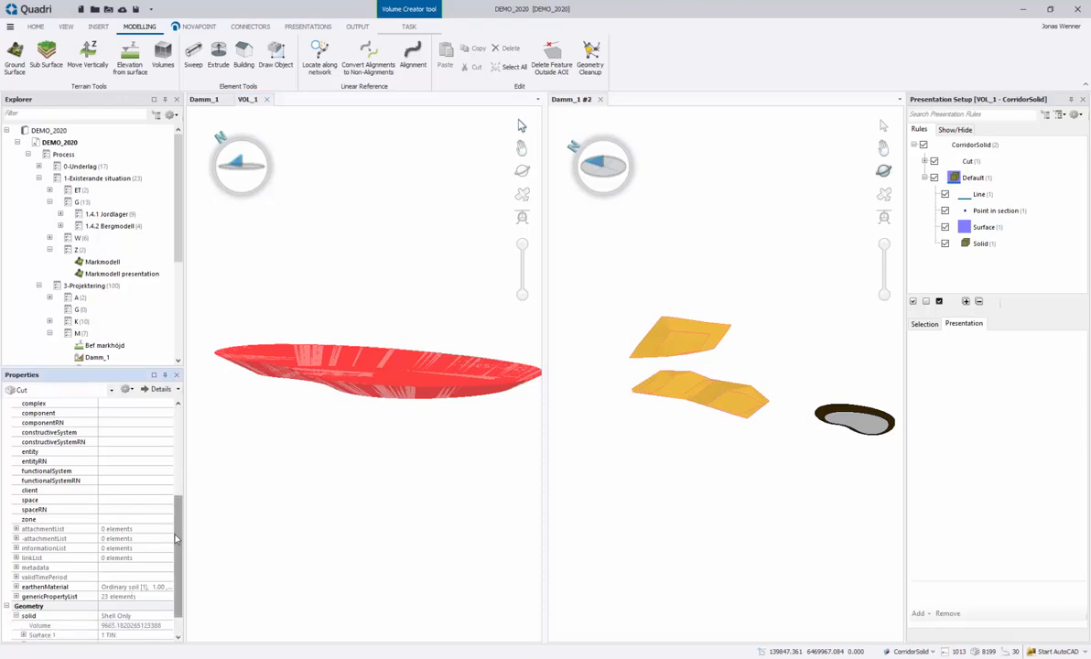
pyautogui.moveTo(178, 540); pyautogui.dragTo(179, 486)
# - Open the VOL_1 volume task in a table view
pyautogui.moveTo(182, 250); pyautogui.dragTo(182, 320)
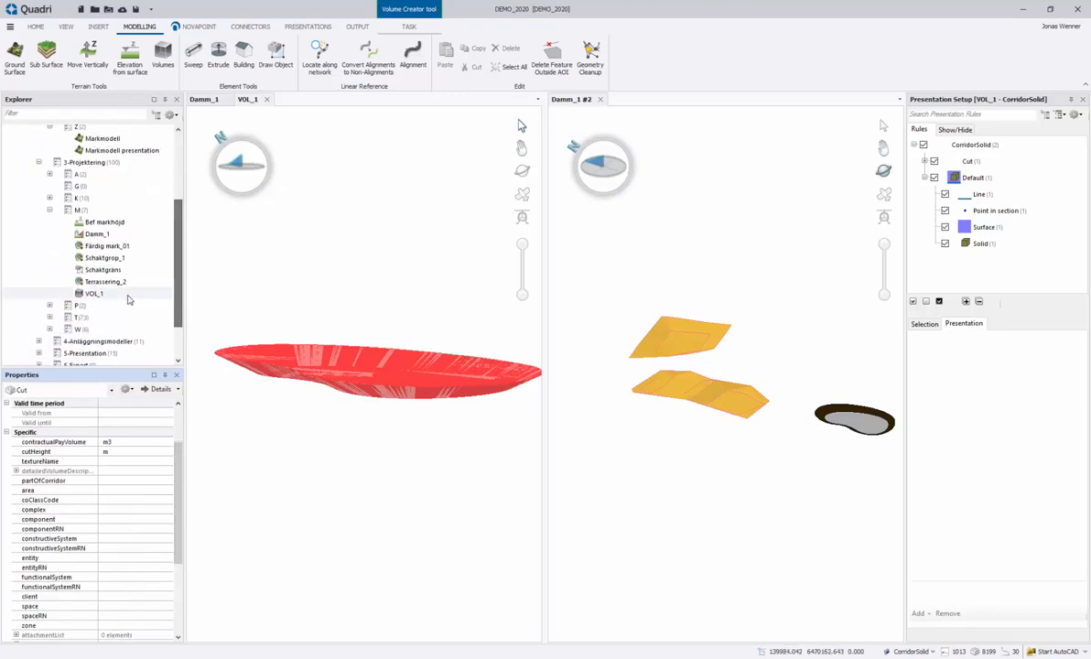
pyautogui.rightClick(128, 295)
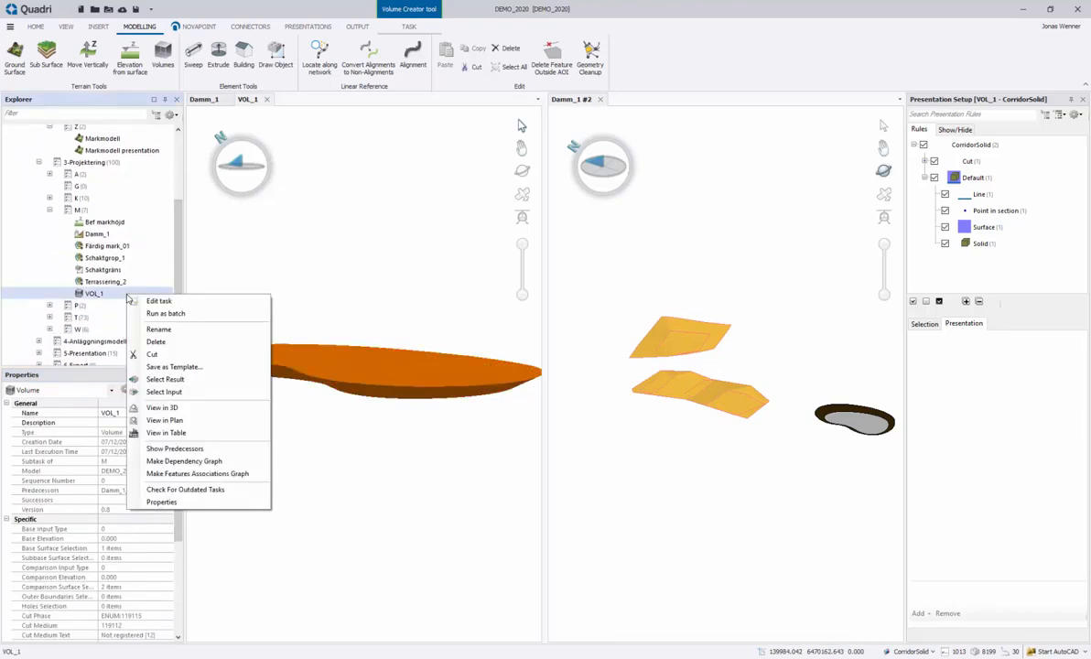
pyautogui.click(166, 432)
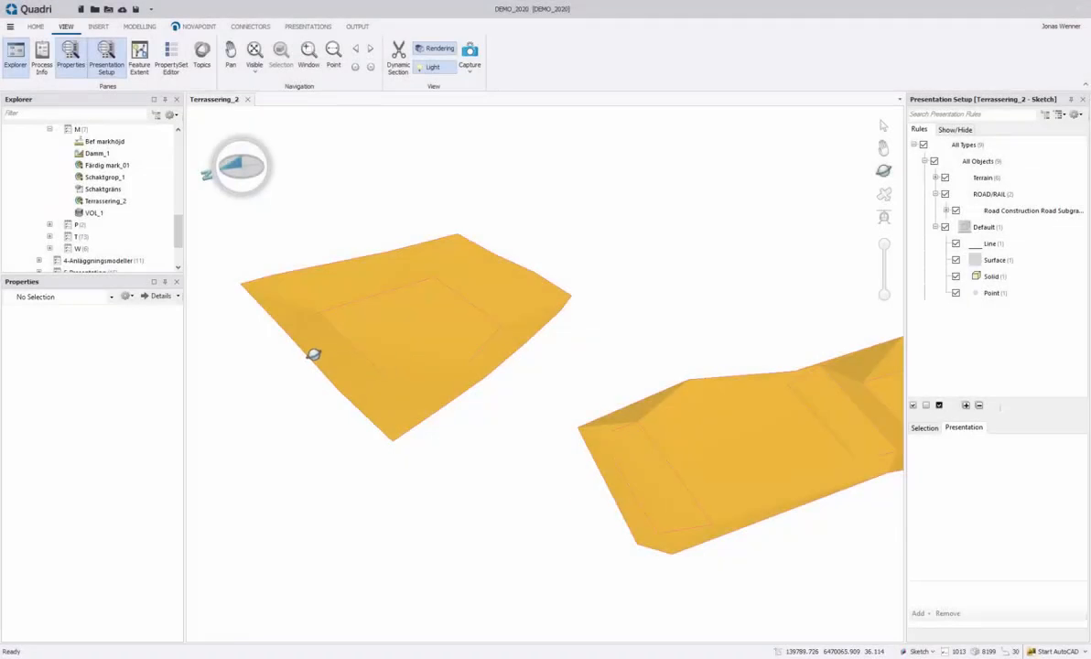
# - Add the Förorenad jord and Lerlager 2.5m soil layers from 1.4.1 Jordlager to the Terrassering_2 3D view
pyautogui.scroll(-3, 316, 356)
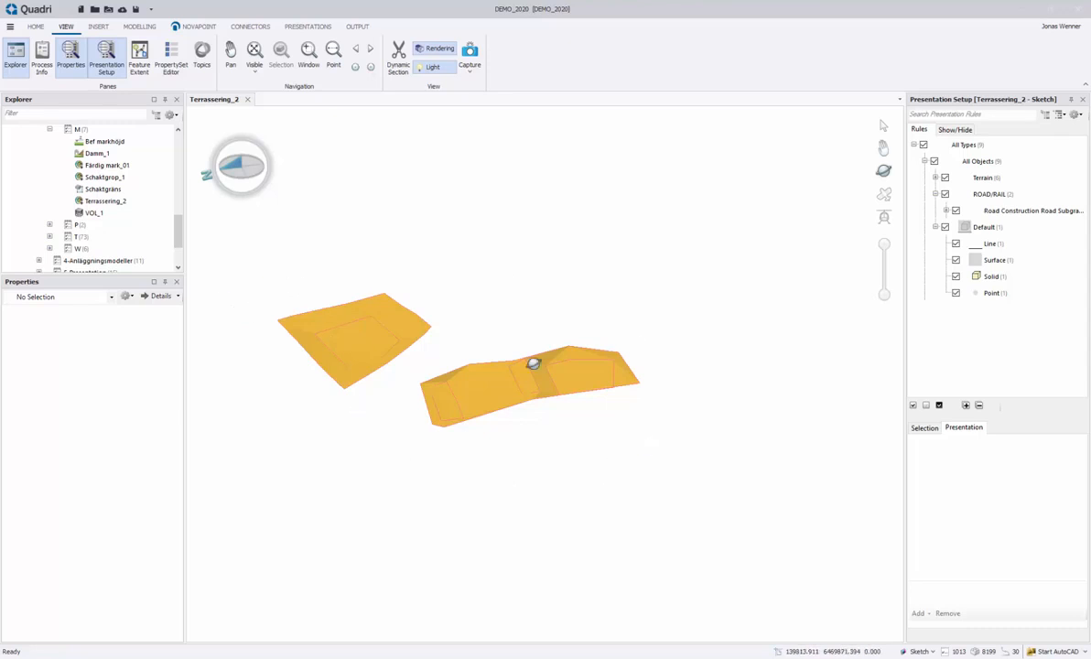
pyautogui.moveTo(531, 362); pyautogui.dragTo(458, 359)
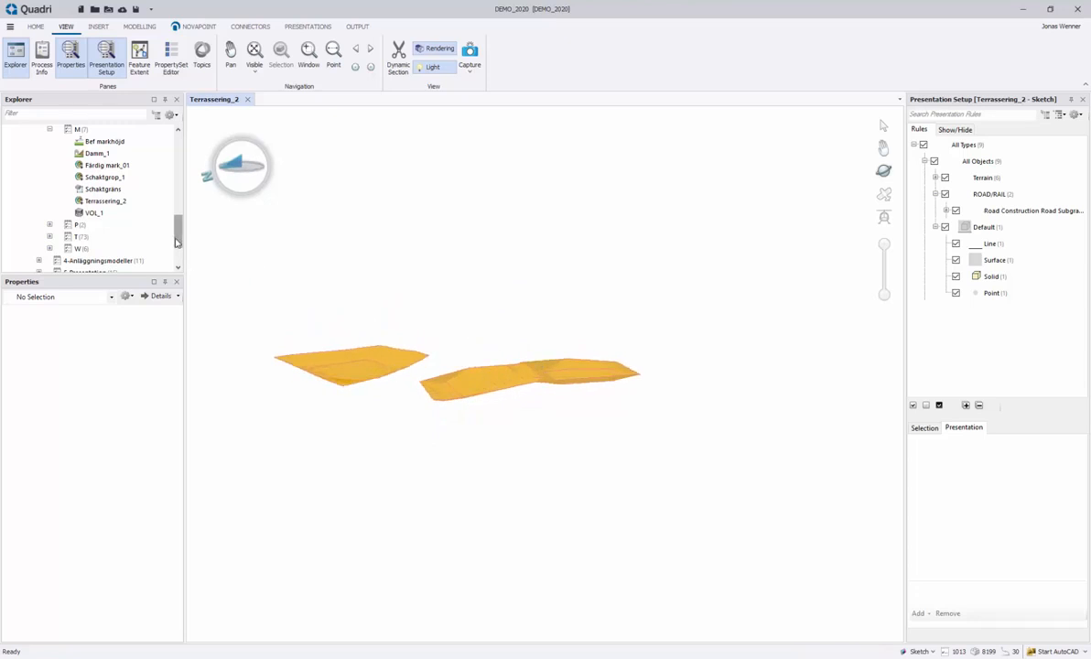
pyautogui.moveTo(180, 243); pyautogui.dragTo(180, 216)
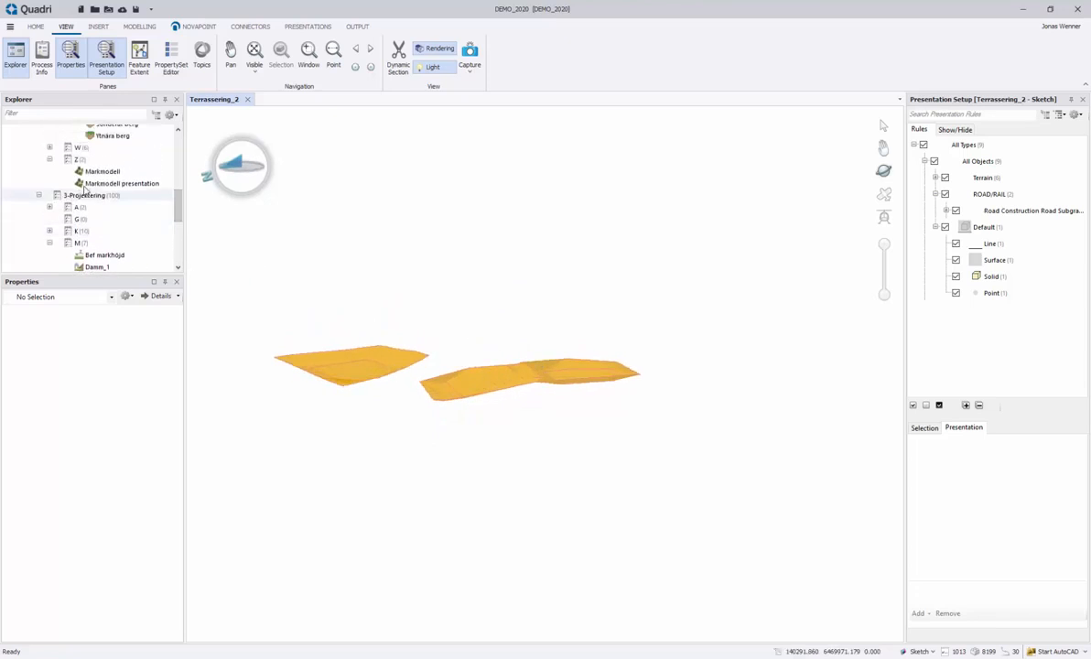
pyautogui.scroll(1, 130, 180)
pyautogui.scroll(3, 129, 181)
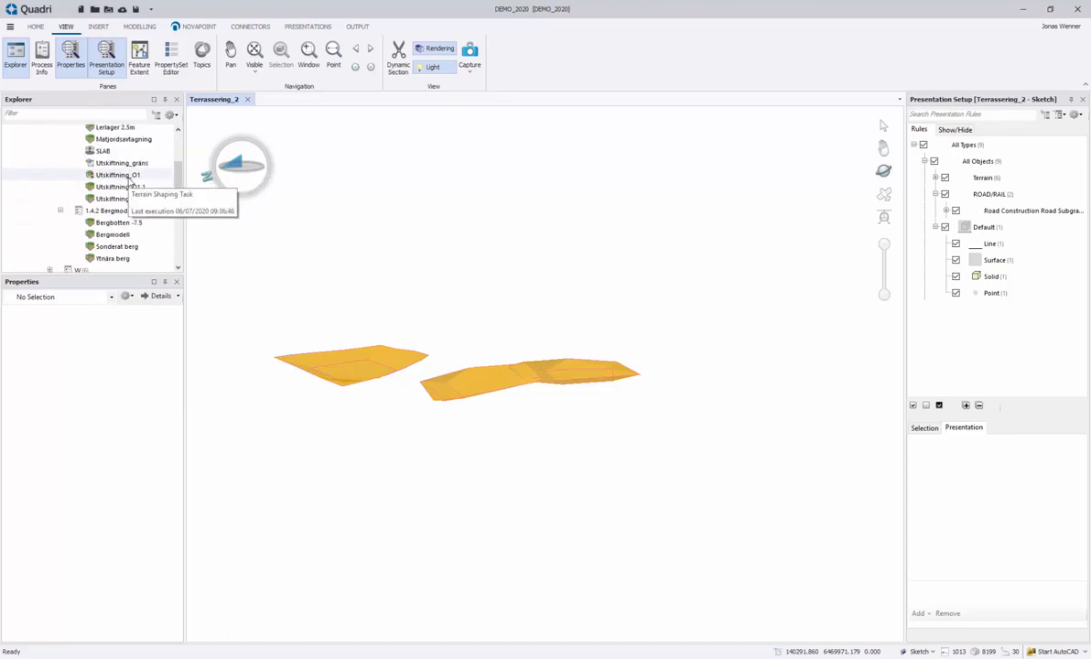
pyautogui.scroll(1, 135, 231)
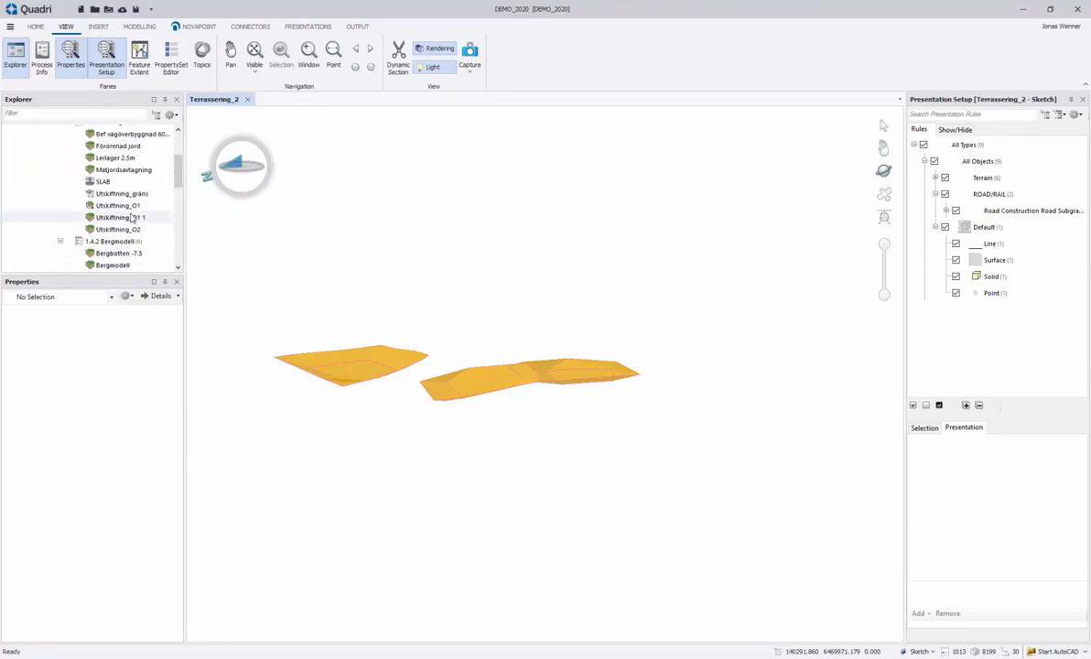
pyautogui.scroll(1, 131, 218)
pyautogui.click(117, 175)
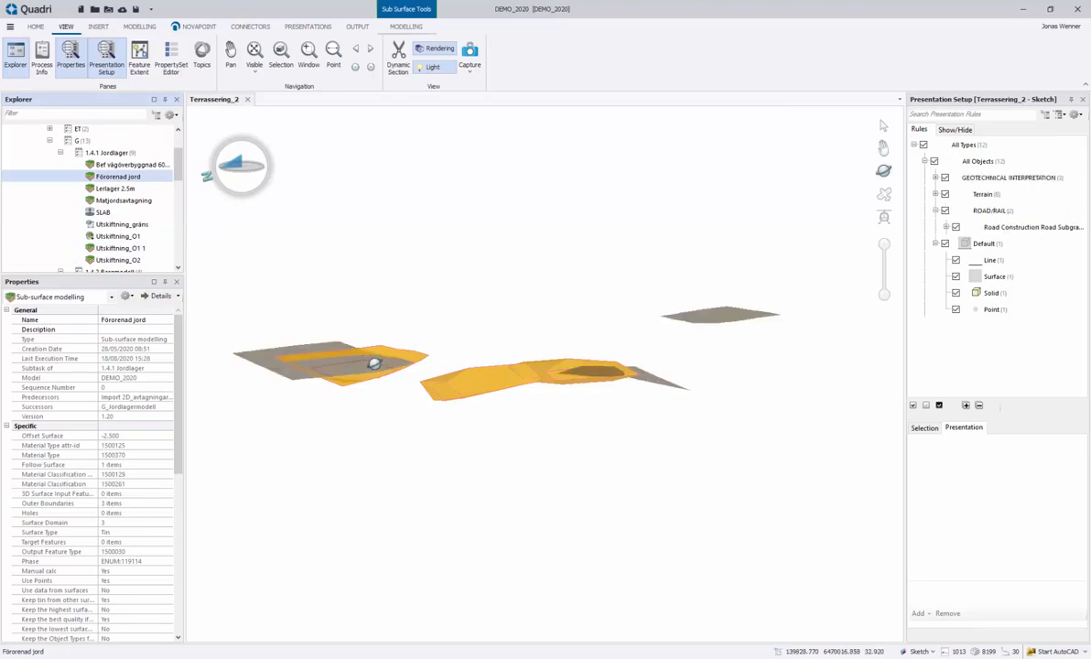
pyautogui.click(125, 188)
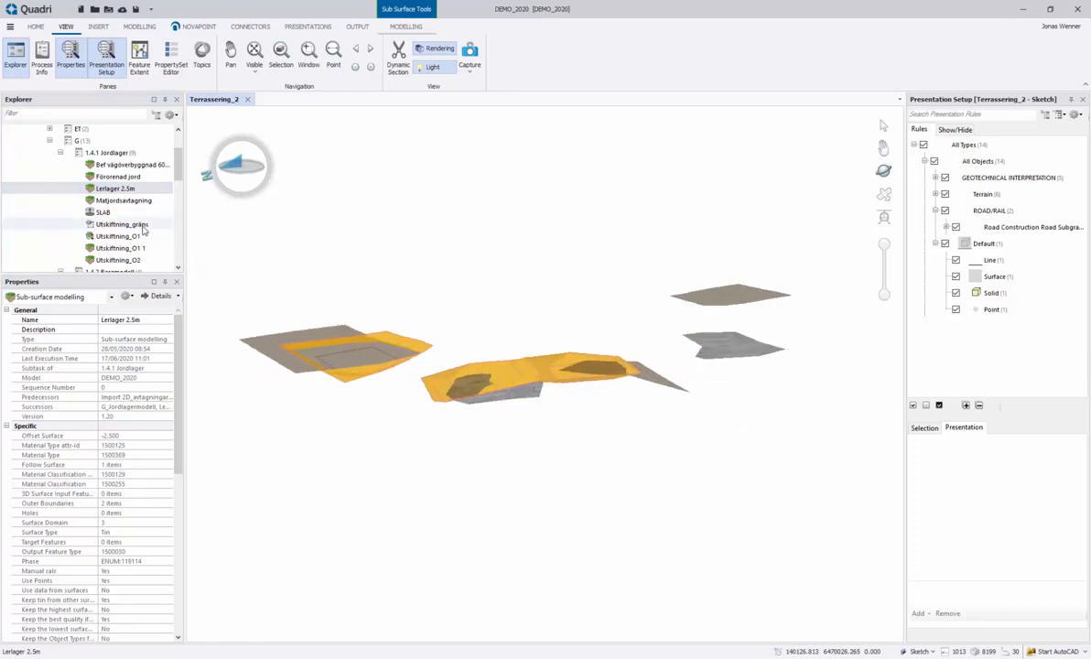
# - Add the Bergmodell rock surface from 1.4.2 Bergmodell to the Terrassering_2 3D view
pyautogui.scroll(-2, 139, 225)
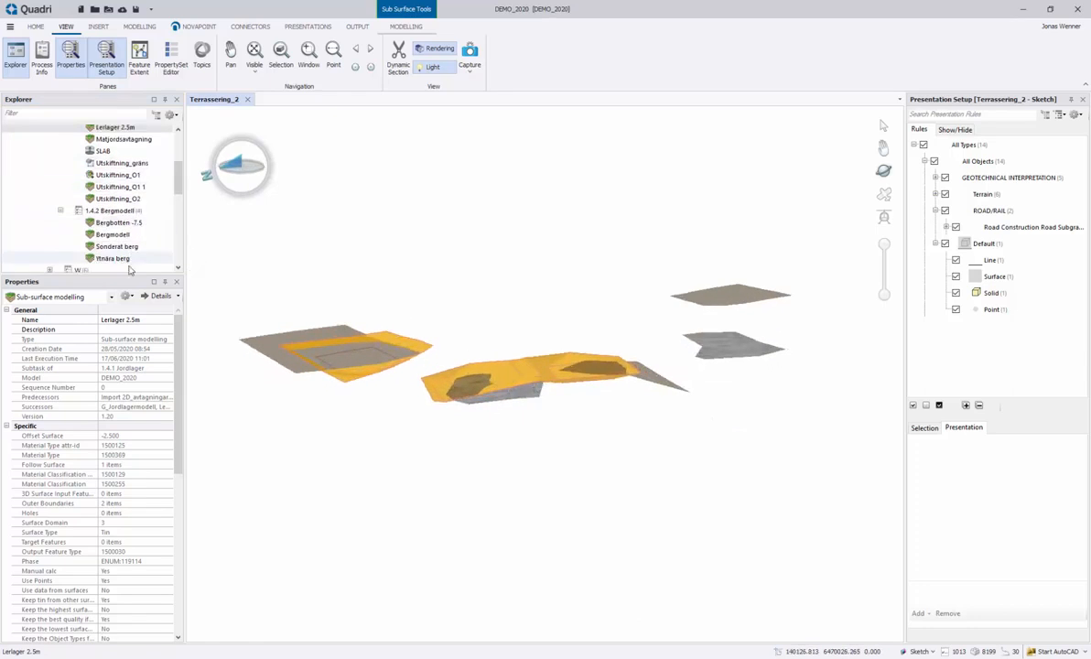
pyautogui.click(114, 235)
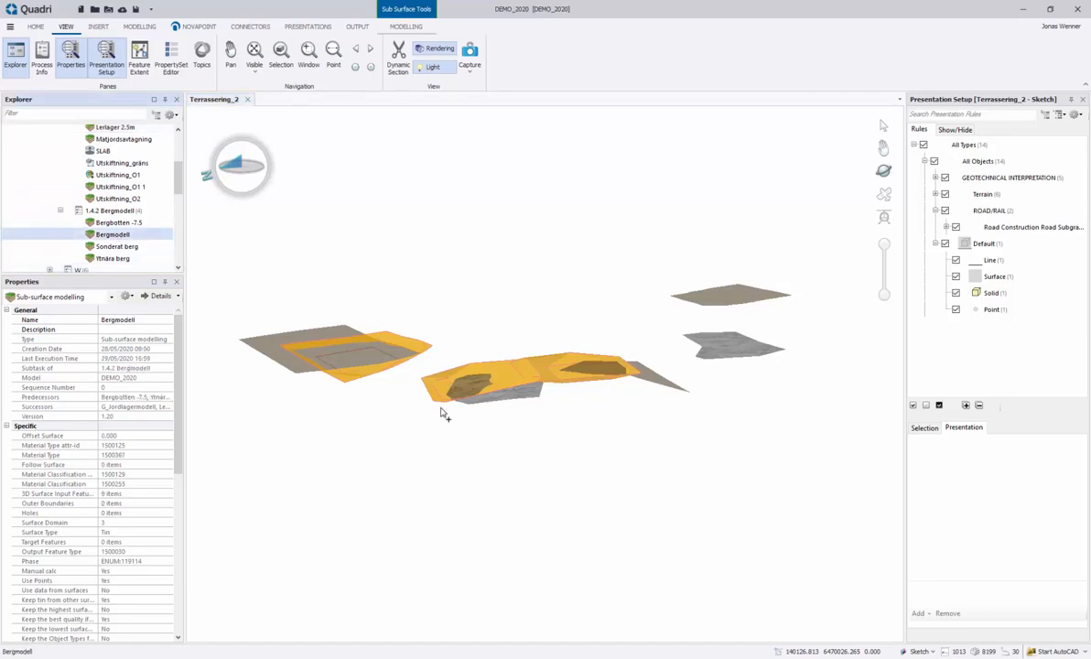
pyautogui.moveTo(442, 414); pyautogui.dragTo(444, 416)
# - Examine from several angles how the terracing excavations intersect the rock model and the soil layers
pyautogui.scroll(1, 587, 453)
pyautogui.moveTo(586, 453); pyautogui.dragTo(563, 407)
pyautogui.scroll(5, 563, 408)
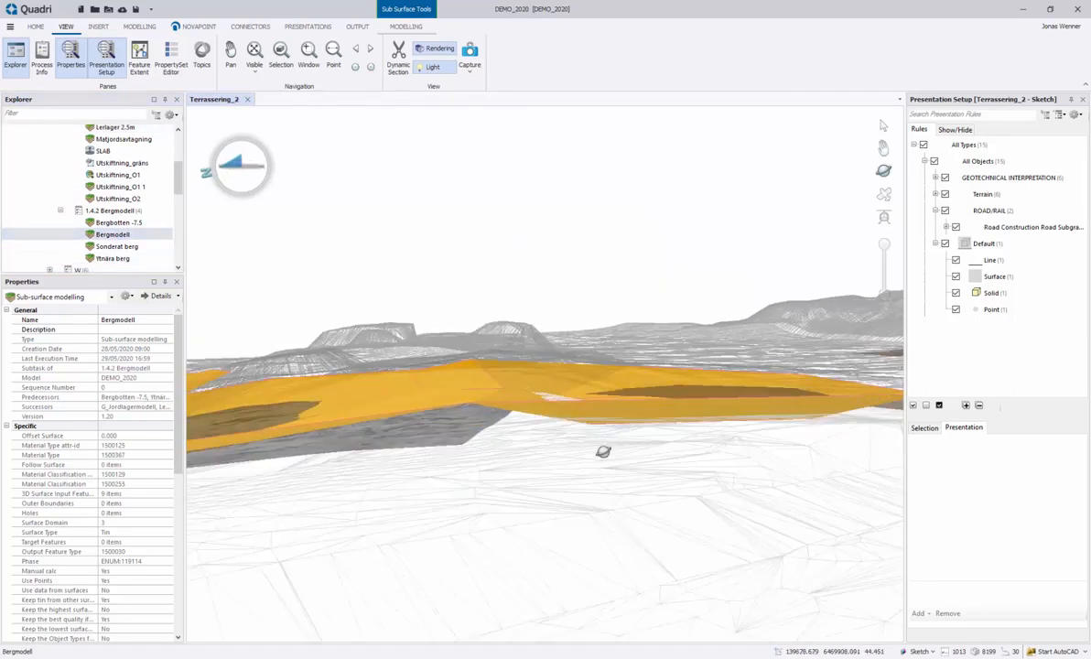
pyautogui.moveTo(603, 451); pyautogui.dragTo(597, 509)
pyautogui.scroll(3, 563, 347)
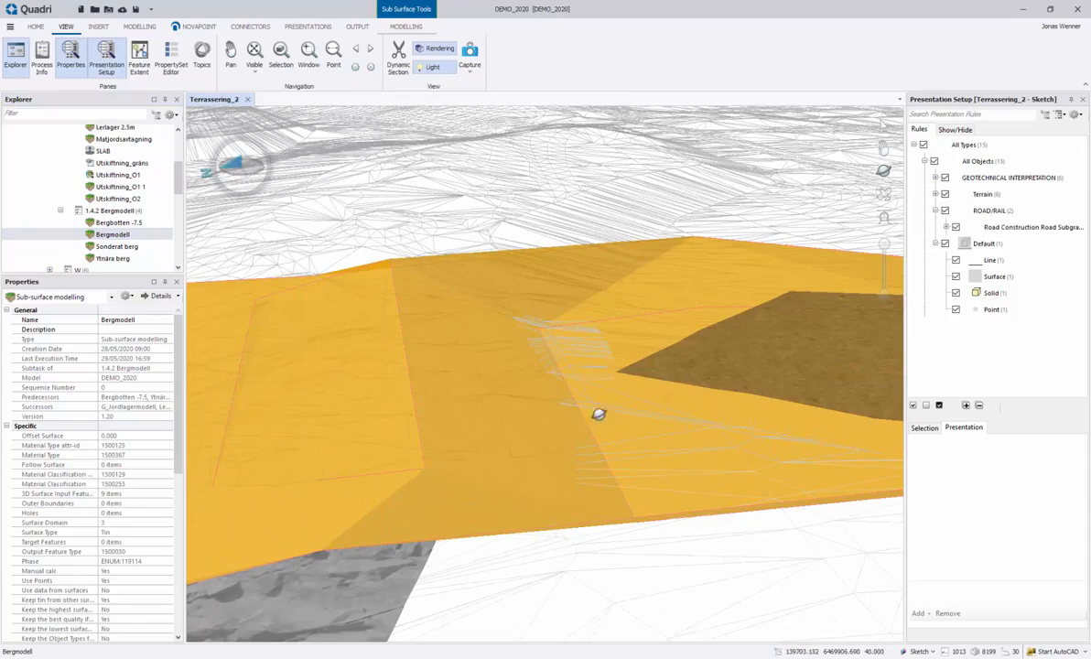
pyautogui.scroll(-8, 599, 413)
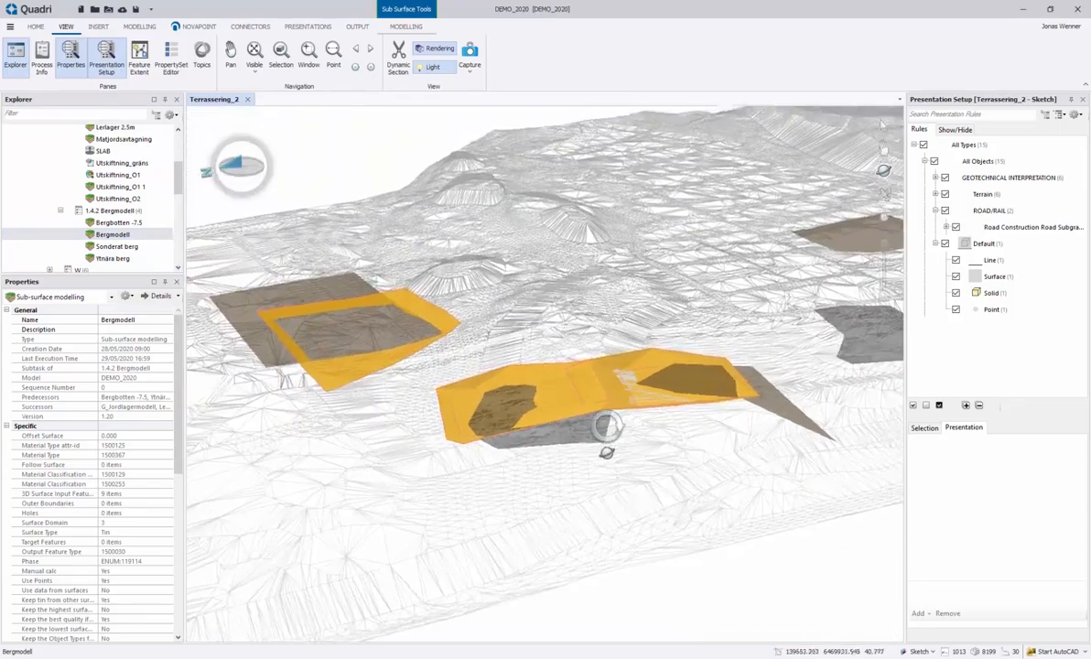
pyautogui.moveTo(607, 453); pyautogui.dragTo(610, 461)
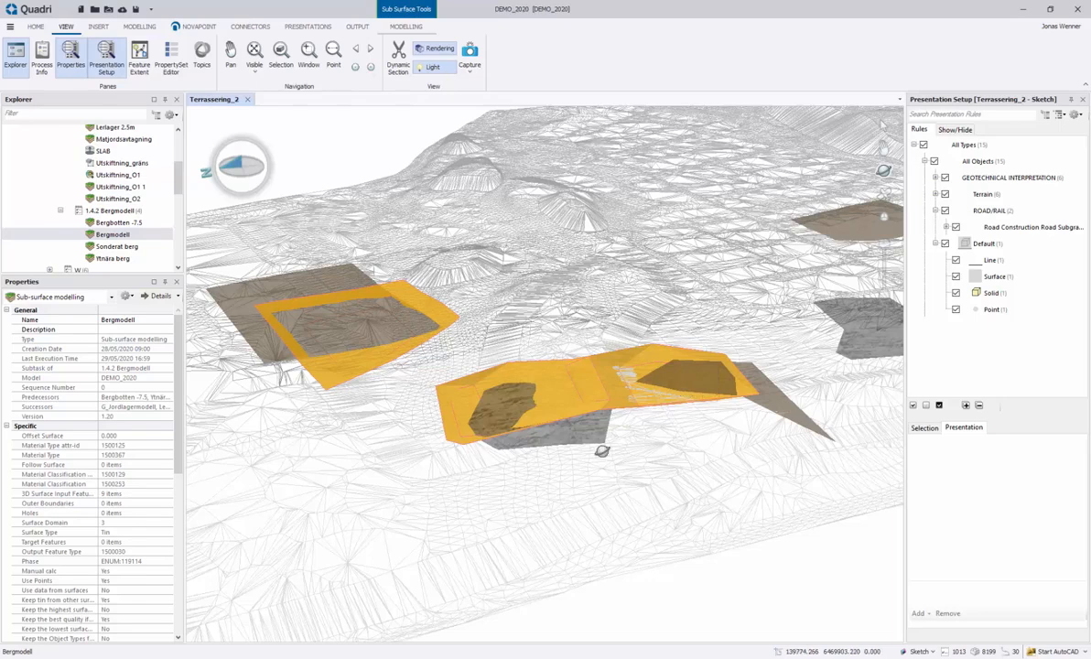
pyautogui.moveTo(535, 456); pyautogui.dragTo(620, 467)
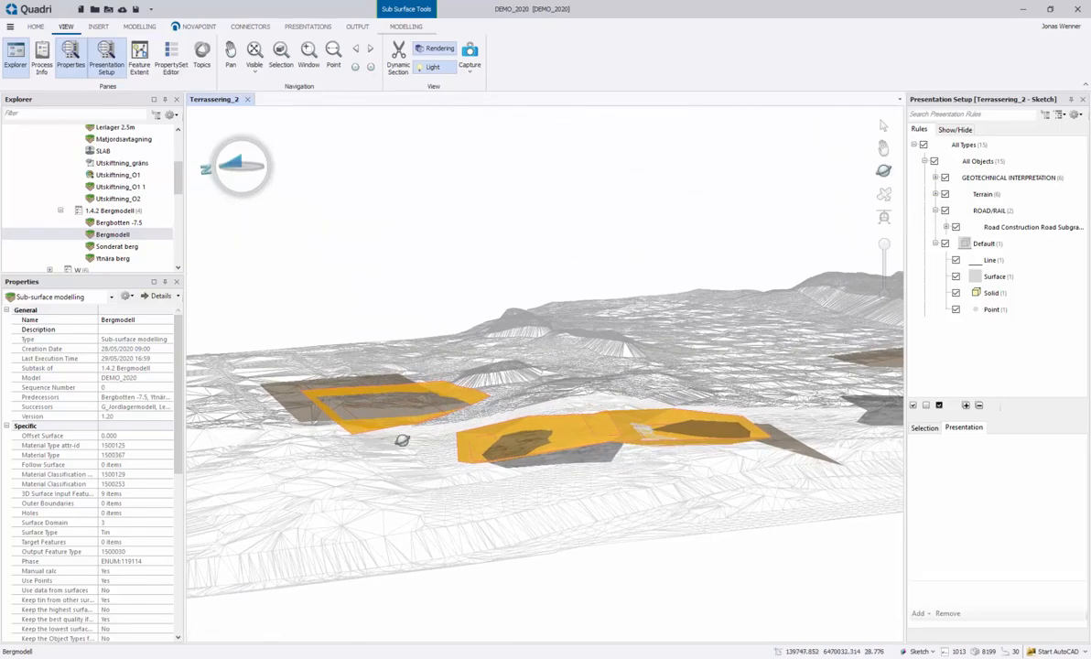
pyautogui.moveTo(373, 452); pyautogui.dragTo(482, 575)
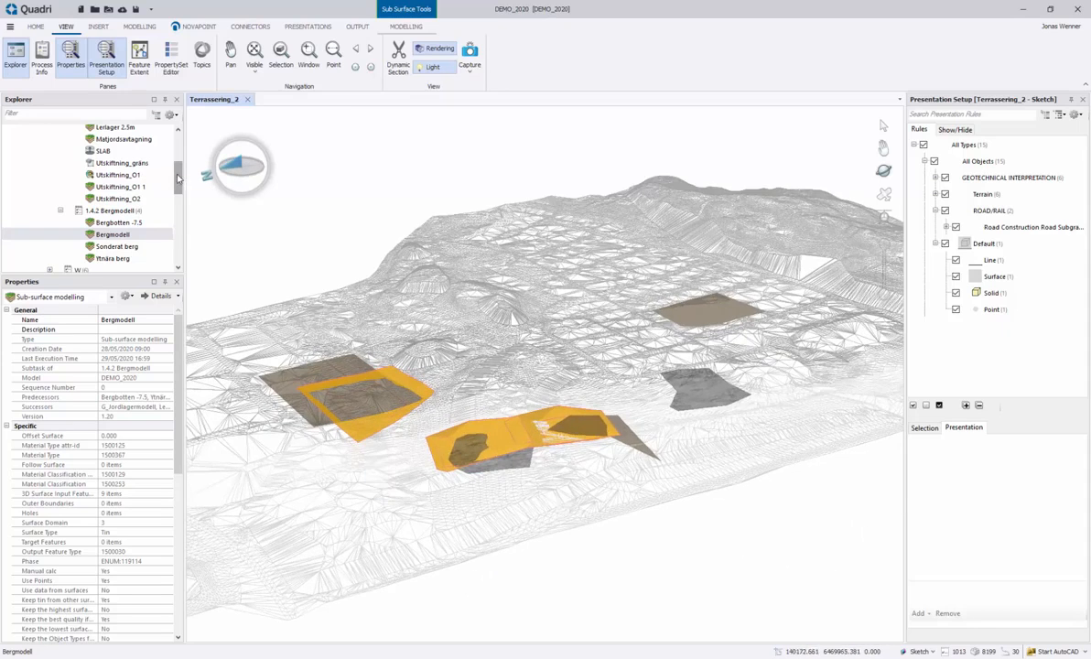
# - Start a new volume task under 3-Projektering/M and name it VOL_2
pyautogui.moveTo(178, 179); pyautogui.dragTo(188, 233)
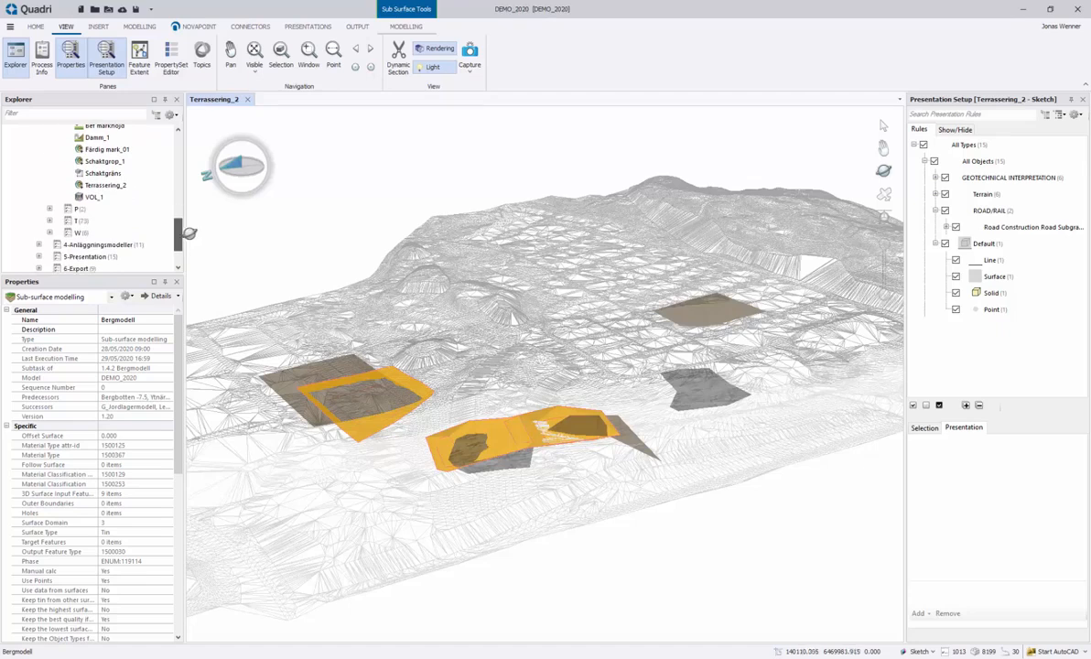
pyautogui.scroll(1, 128, 192)
pyautogui.click(92, 153)
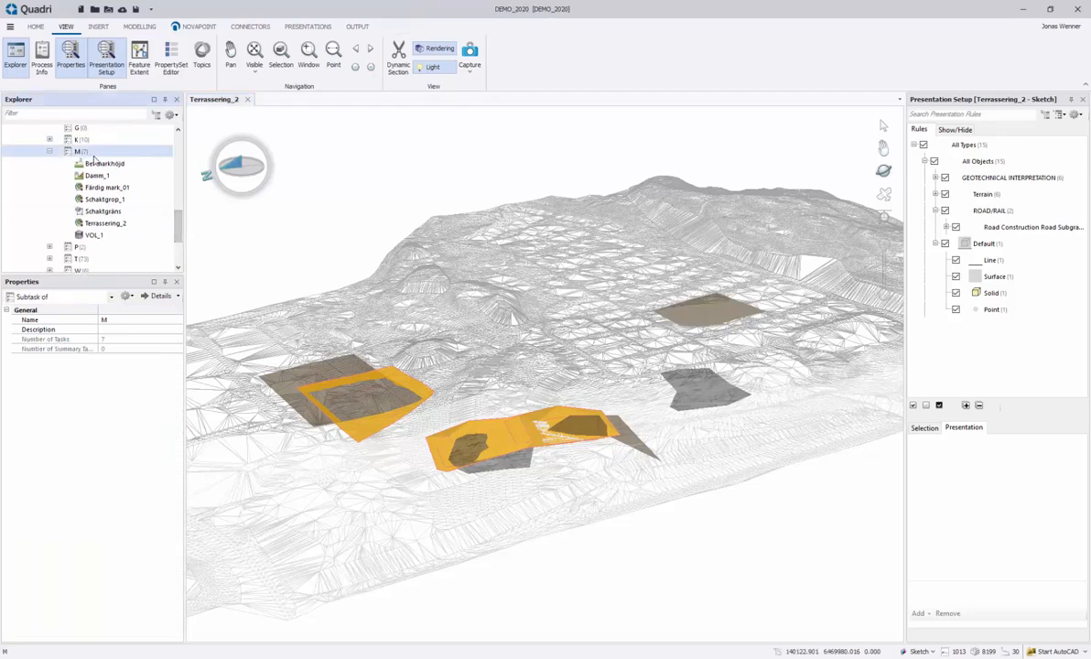
pyautogui.click(140, 33)
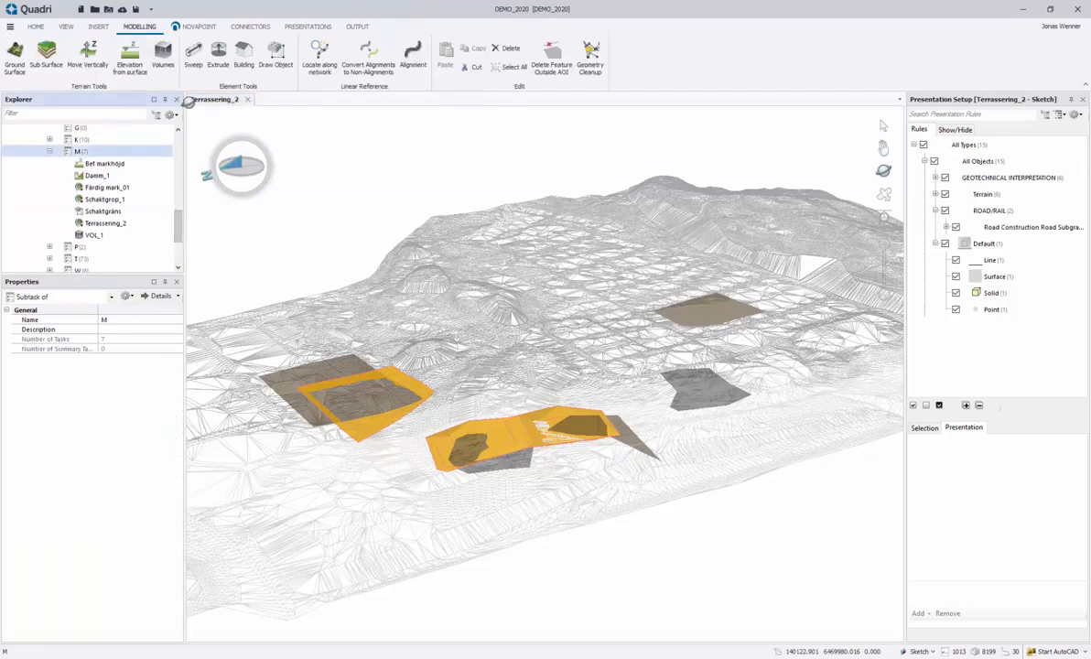
pyautogui.click(163, 56)
pyautogui.write('VOL_2')
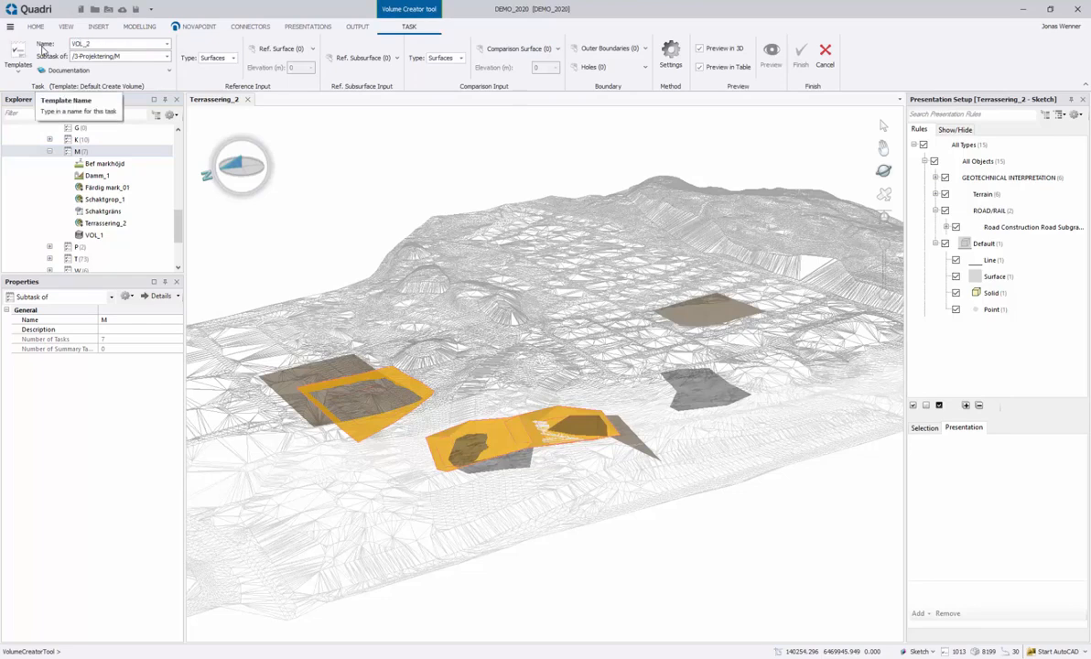
# - Set the reference surface of VOL_2 to the Markmodell ground modelling task
pyautogui.click(276, 53)
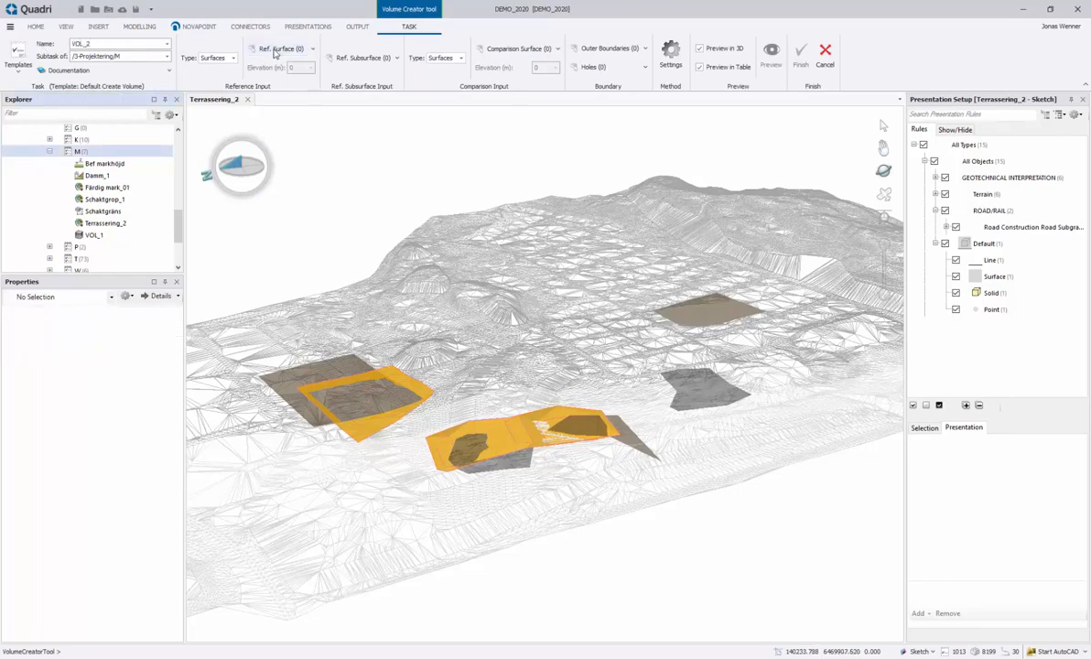
pyautogui.click(193, 84)
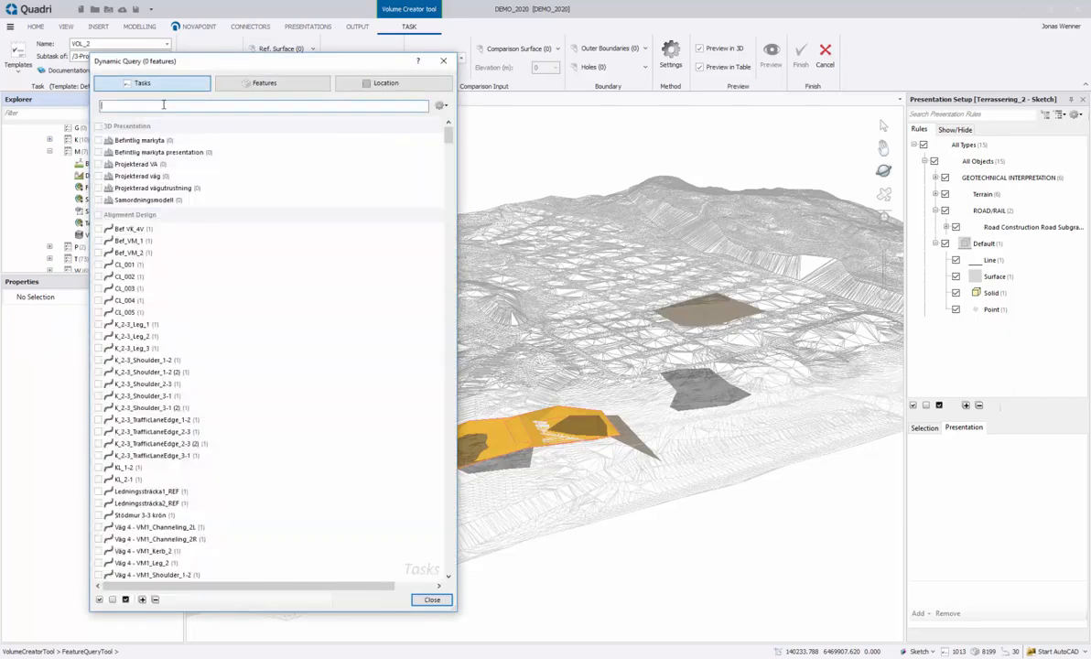
pyautogui.write('Markmo')
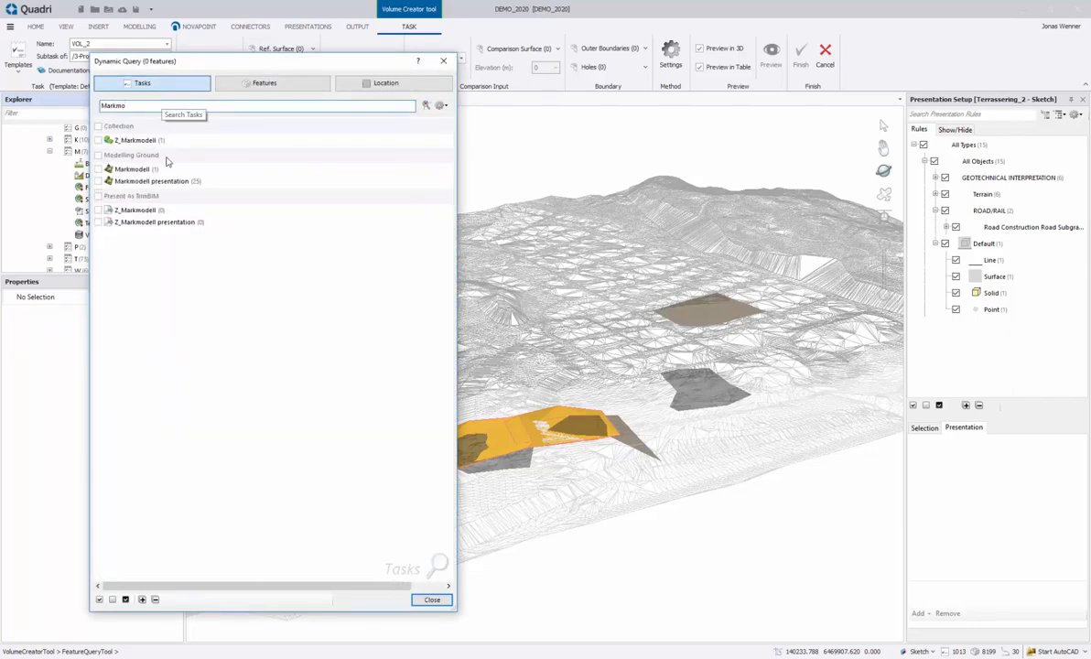
pyautogui.click(167, 169)
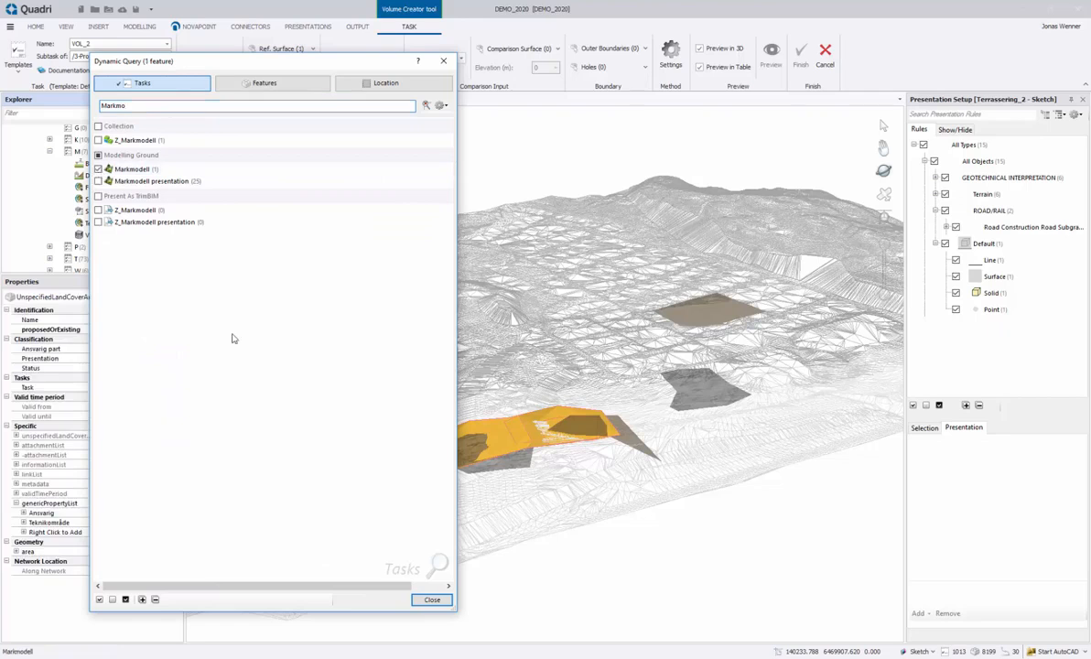
pyautogui.click(431, 600)
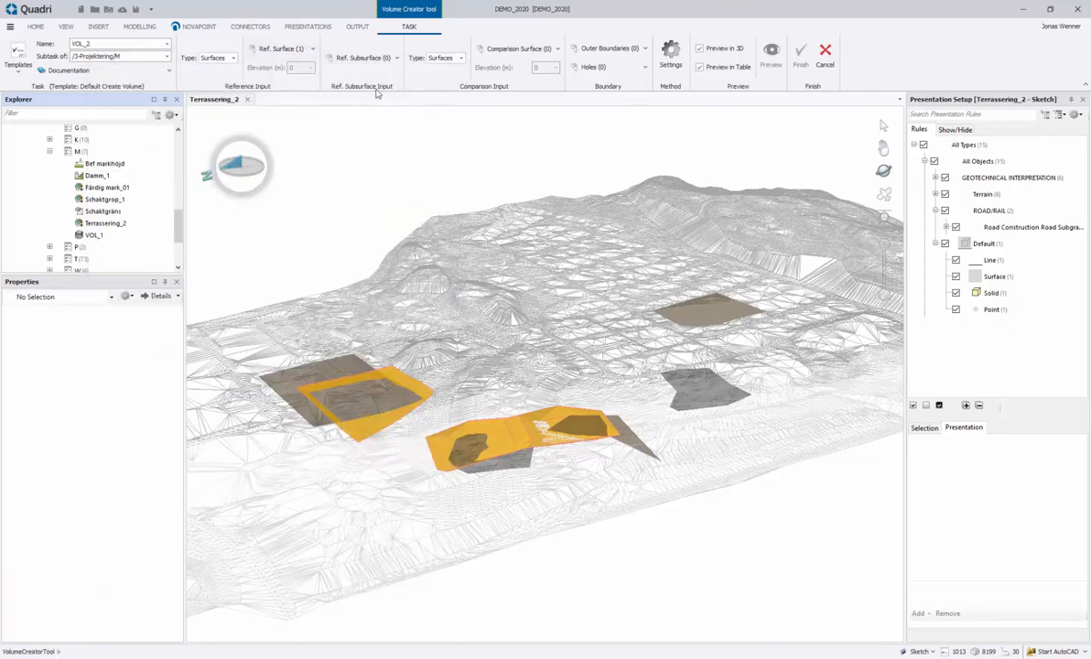
# - Set the reference subsurfaces of VOL_2 to the Förorenad jord, Bergmodell and Lerlager 2.5m tasks
pyautogui.click(345, 60)
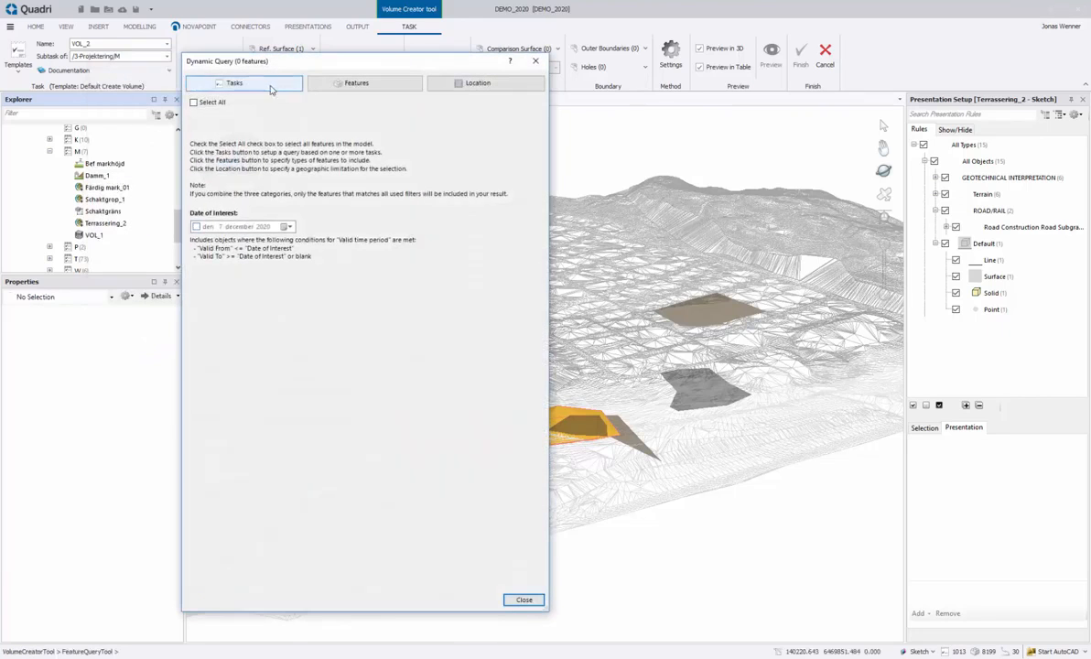
pyautogui.moveTo(540, 135); pyautogui.dragTo(571, 541)
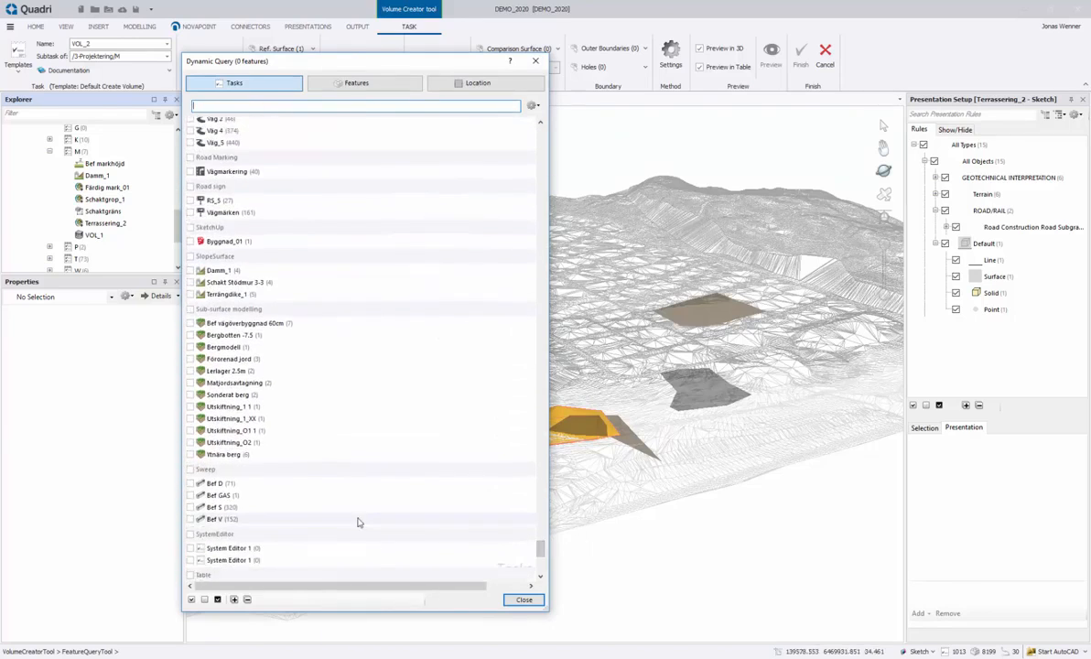
pyautogui.click(189, 359)
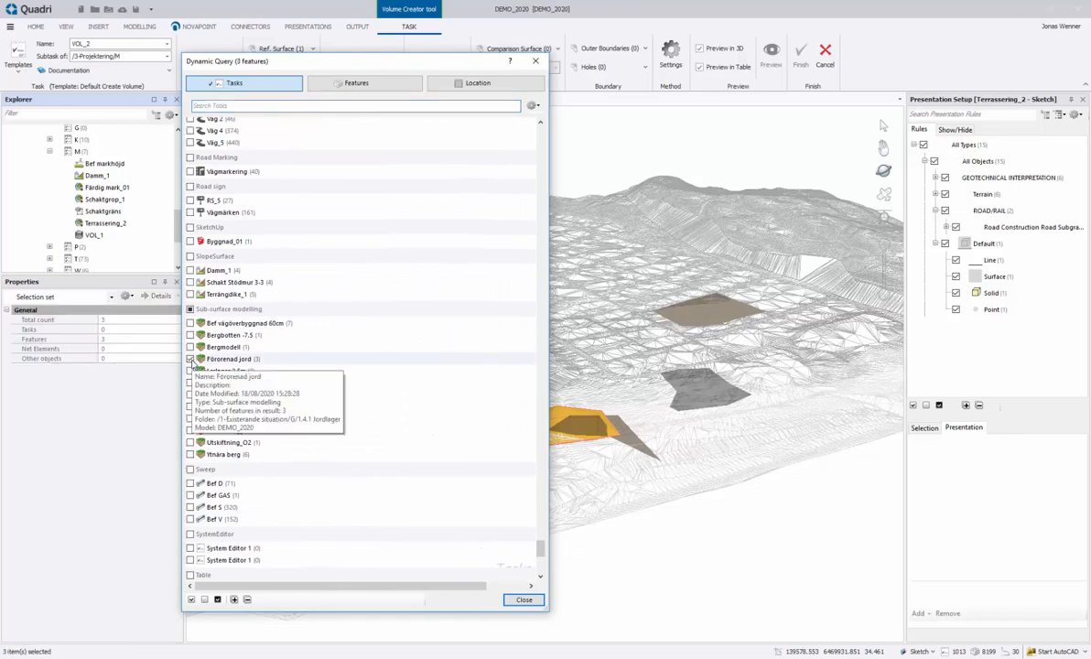
pyautogui.click(191, 348)
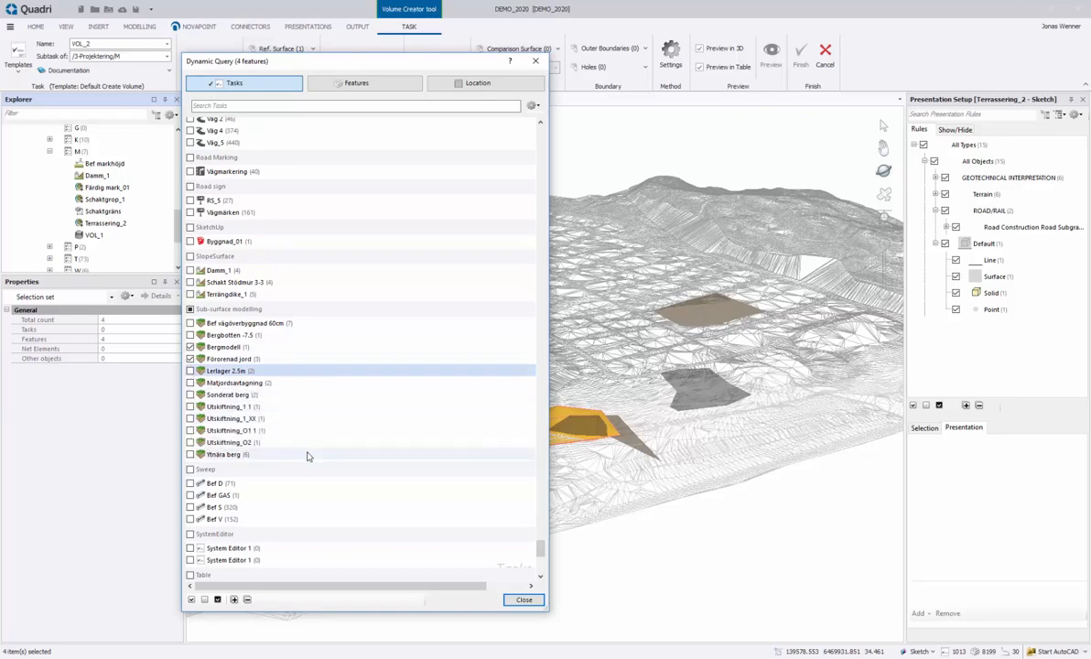
pyautogui.moveTo(308, 456)
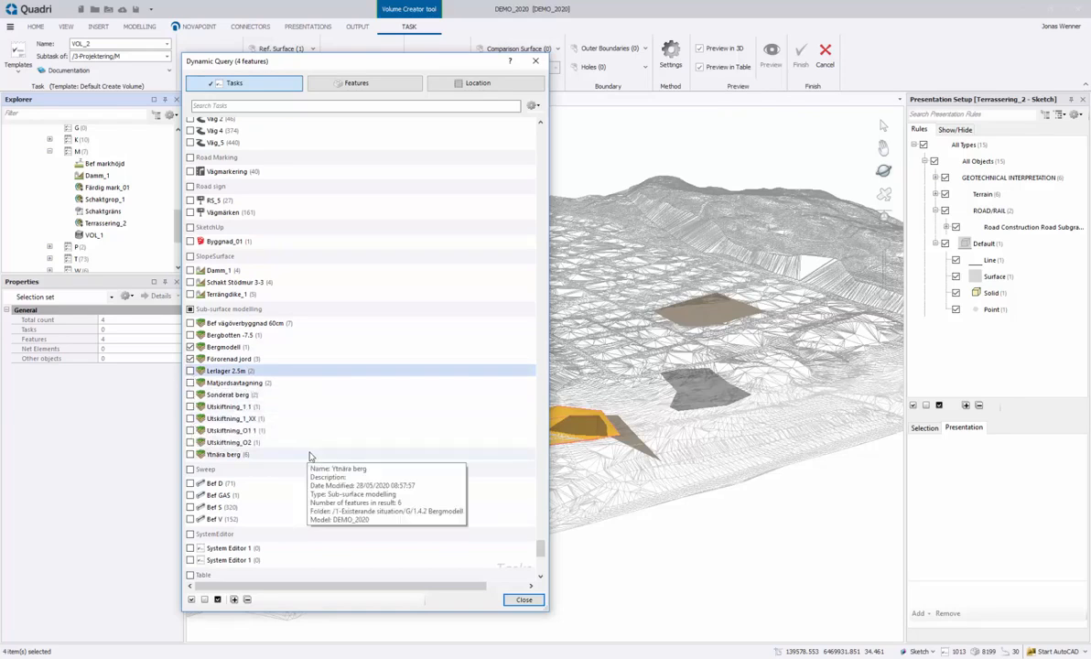
pyautogui.moveTo(333, 430)
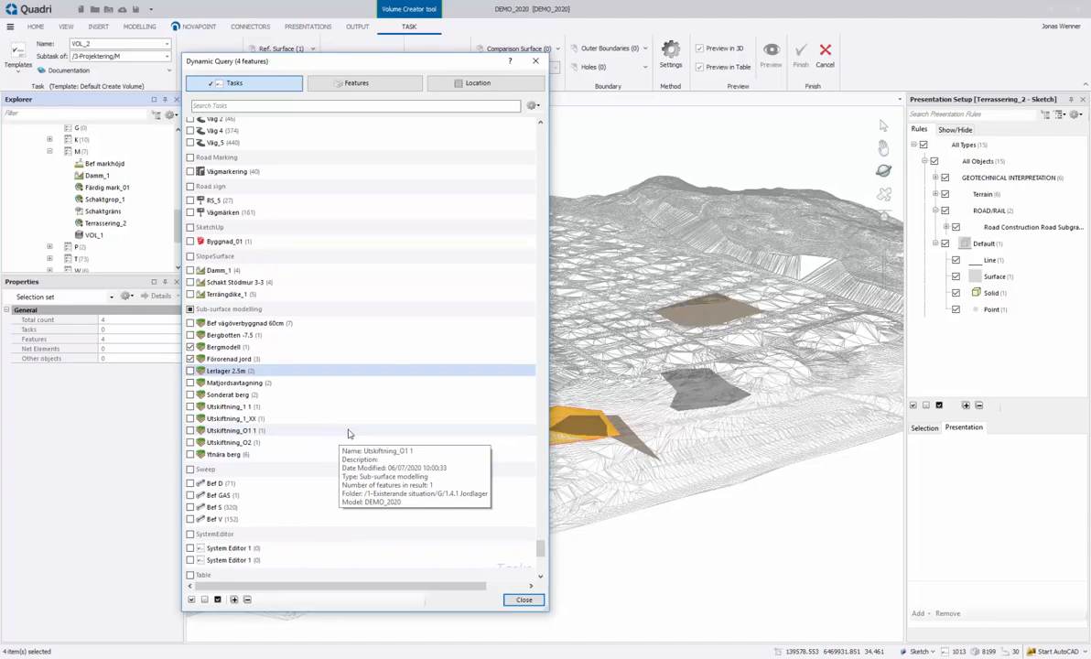
pyautogui.click(190, 372)
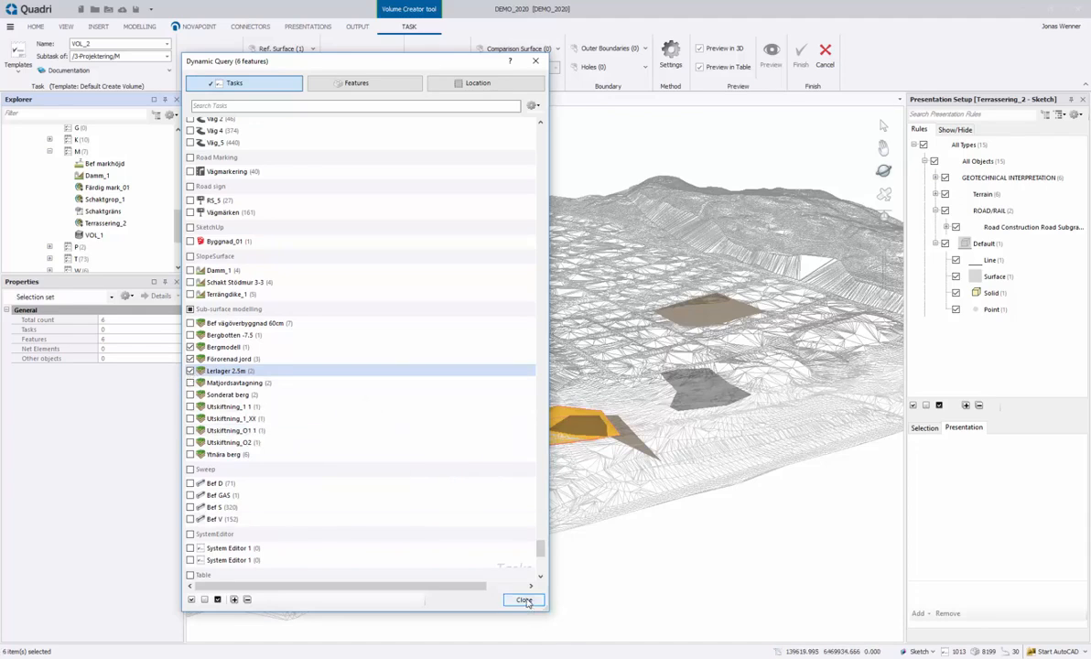
pyautogui.click(525, 601)
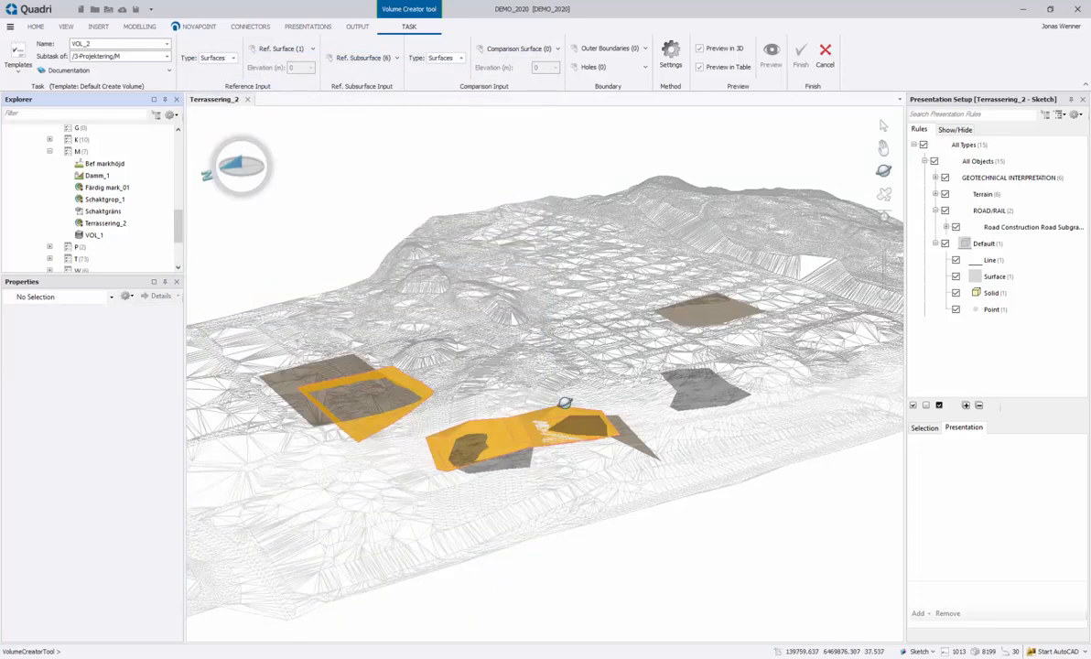
# - Set the comparison surfaces of VOL_2 to the Schaktgrop_1 and Terrassering_2 terrain shaping tasks and finish the volume task
pyautogui.click(508, 51)
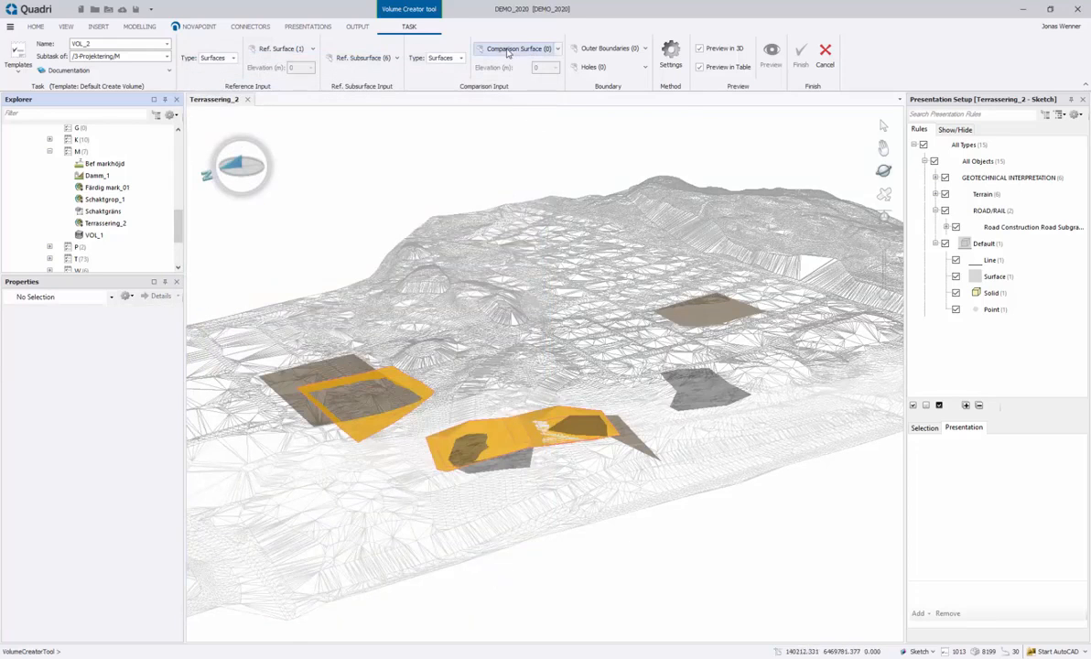
pyautogui.click(369, 84)
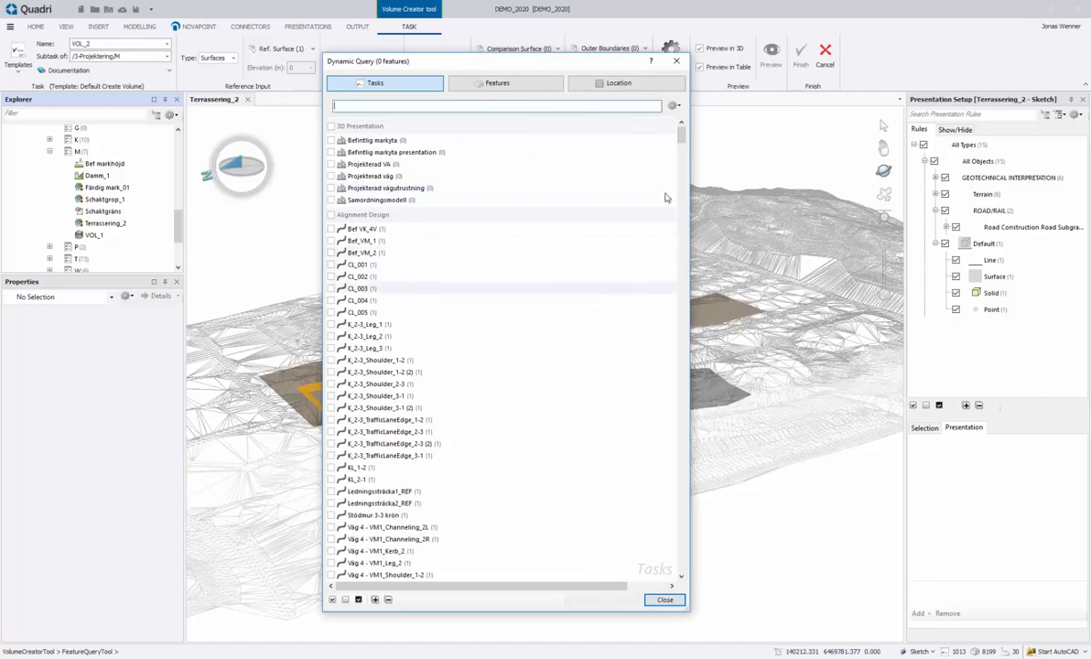
pyautogui.moveTo(682, 128); pyautogui.dragTo(708, 560)
pyautogui.click(683, 577)
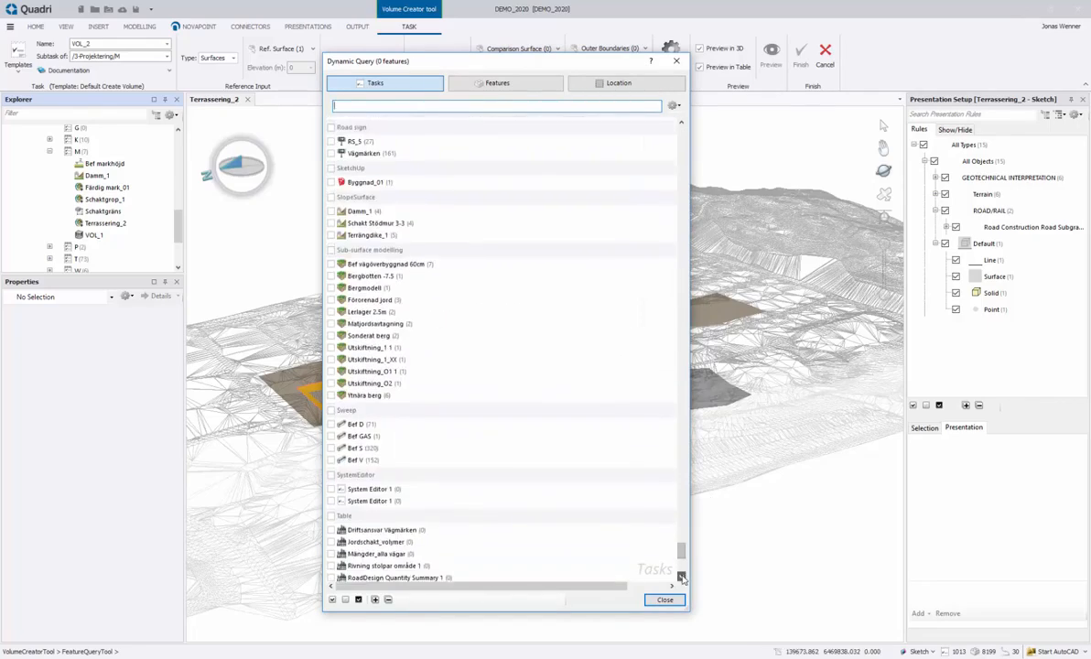
pyautogui.click(683, 578)
pyautogui.click(683, 578)
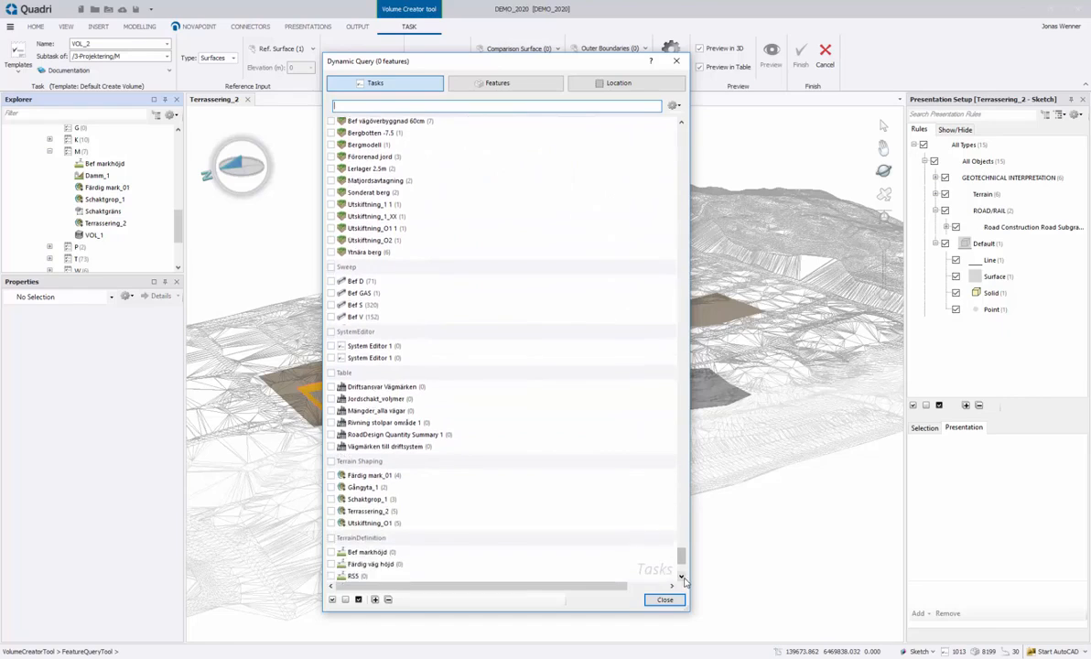
pyautogui.click(332, 499)
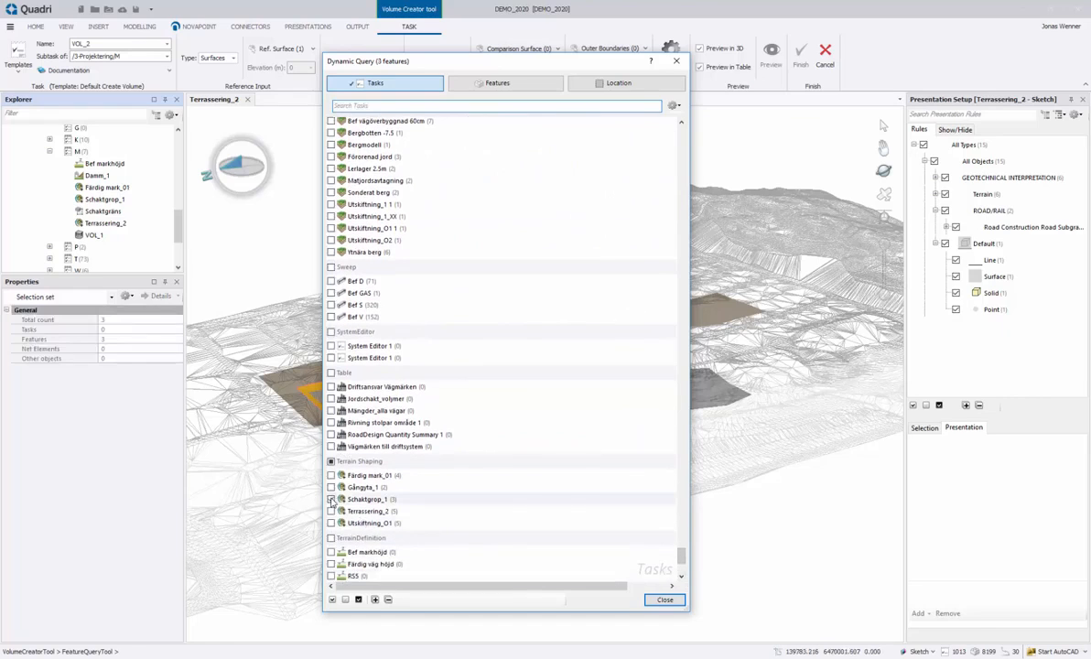
pyautogui.click(331, 511)
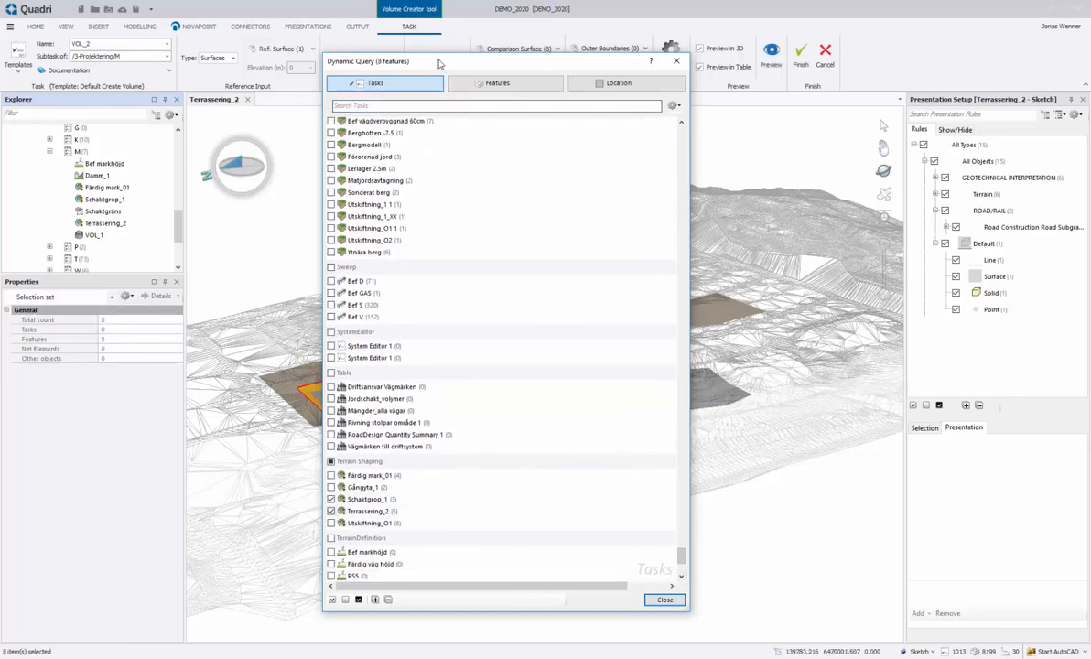
pyautogui.moveTo(434, 69); pyautogui.dragTo(475, 65)
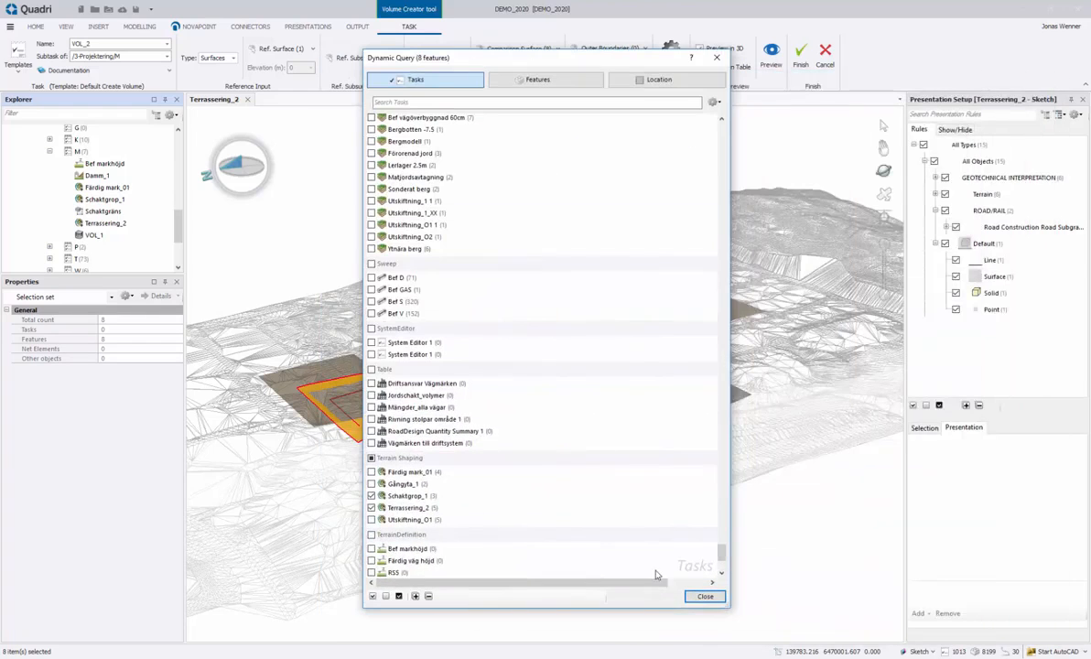
pyautogui.click(705, 596)
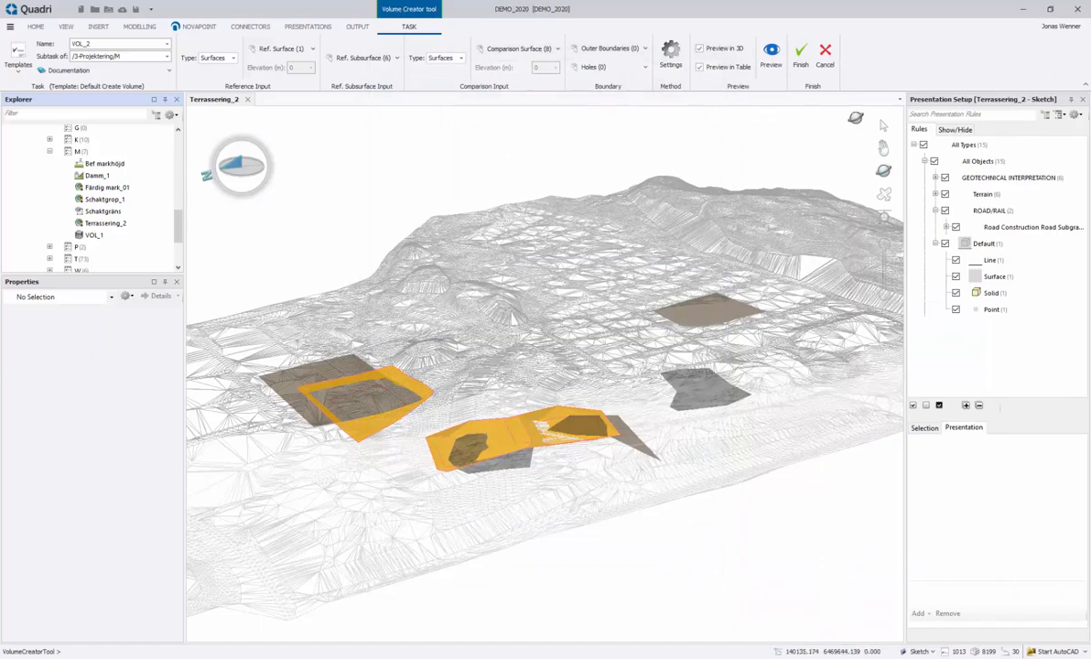
pyautogui.click(801, 55)
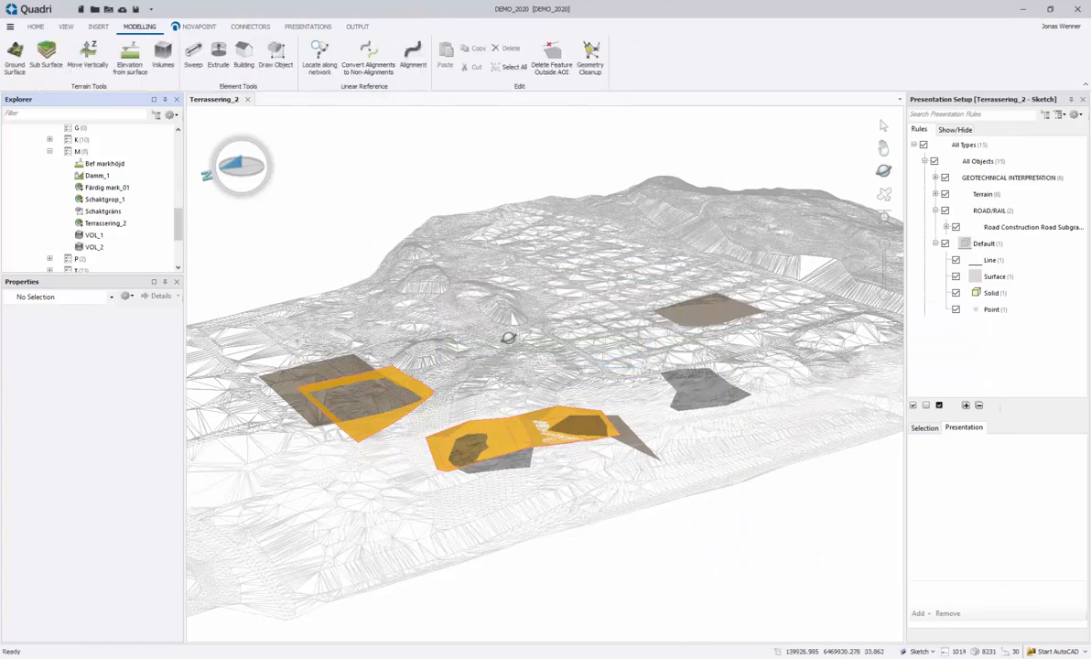
# - Display VOL_2 in the 3D view with the CorridorSolid presentation and hide the Default objects
pyautogui.click(96, 247)
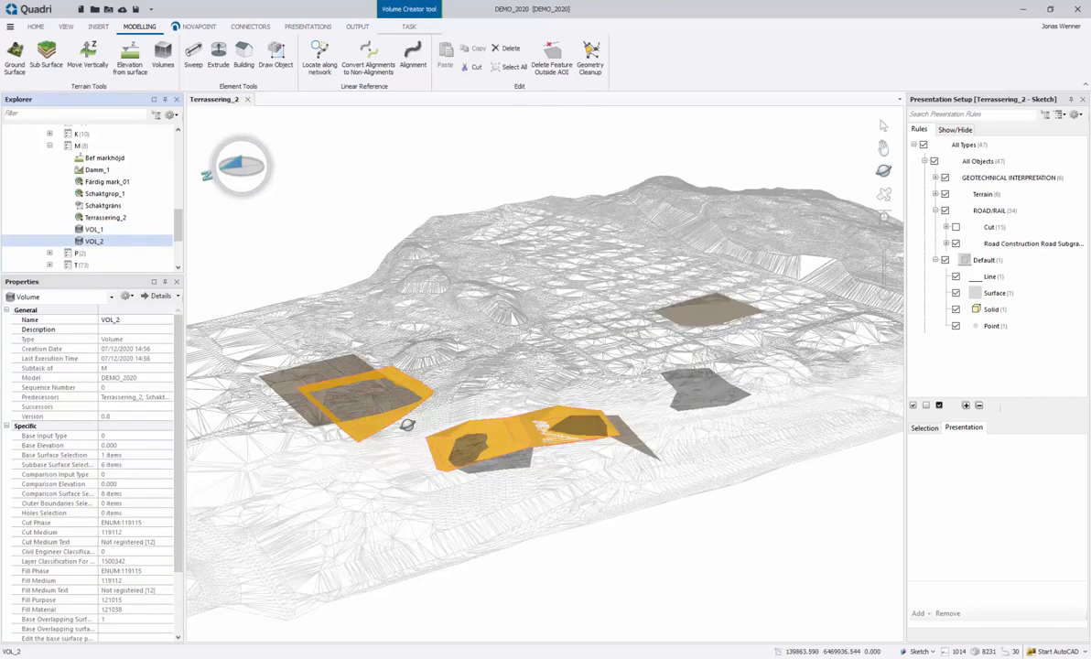
pyautogui.click(916, 652)
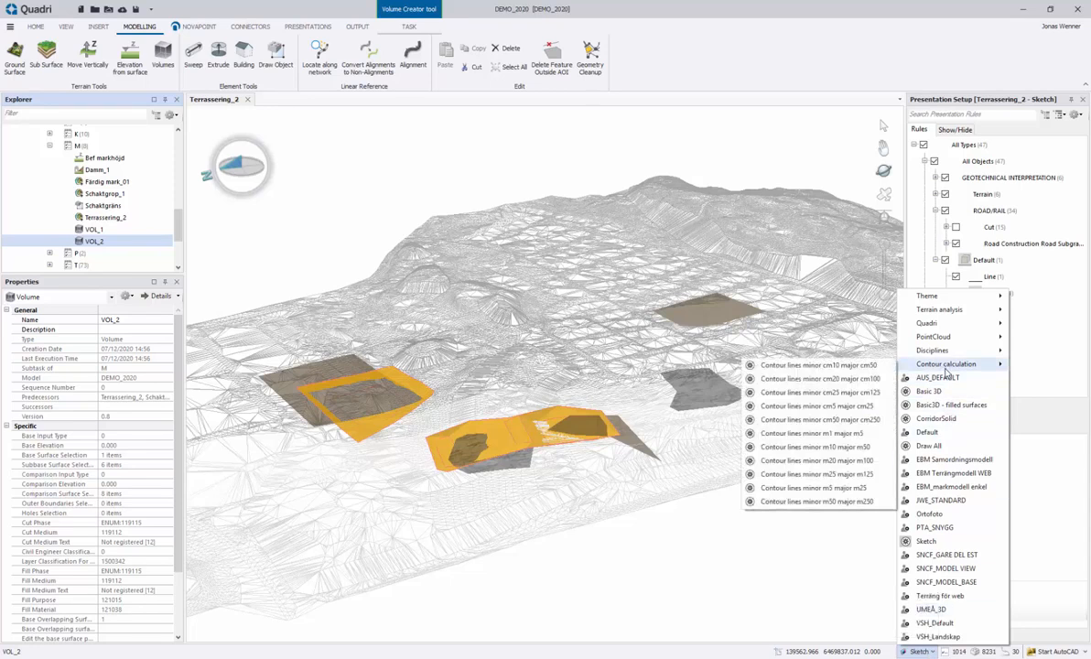
pyautogui.click(936, 419)
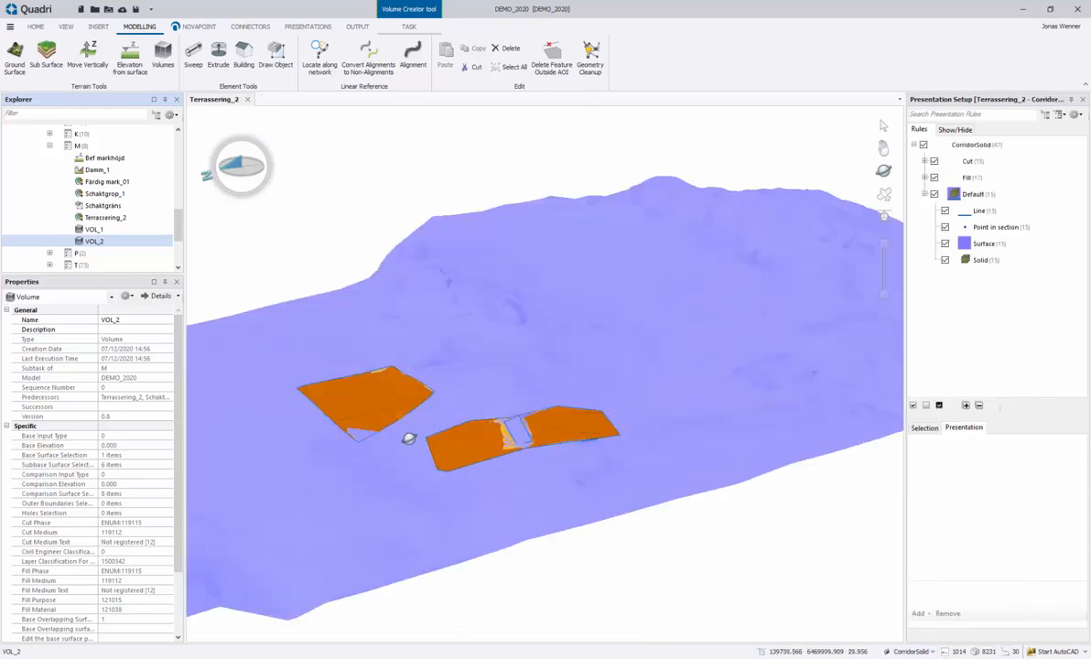
pyautogui.scroll(3, 472, 452)
pyautogui.moveTo(472, 452); pyautogui.dragTo(500, 438, button='middle')
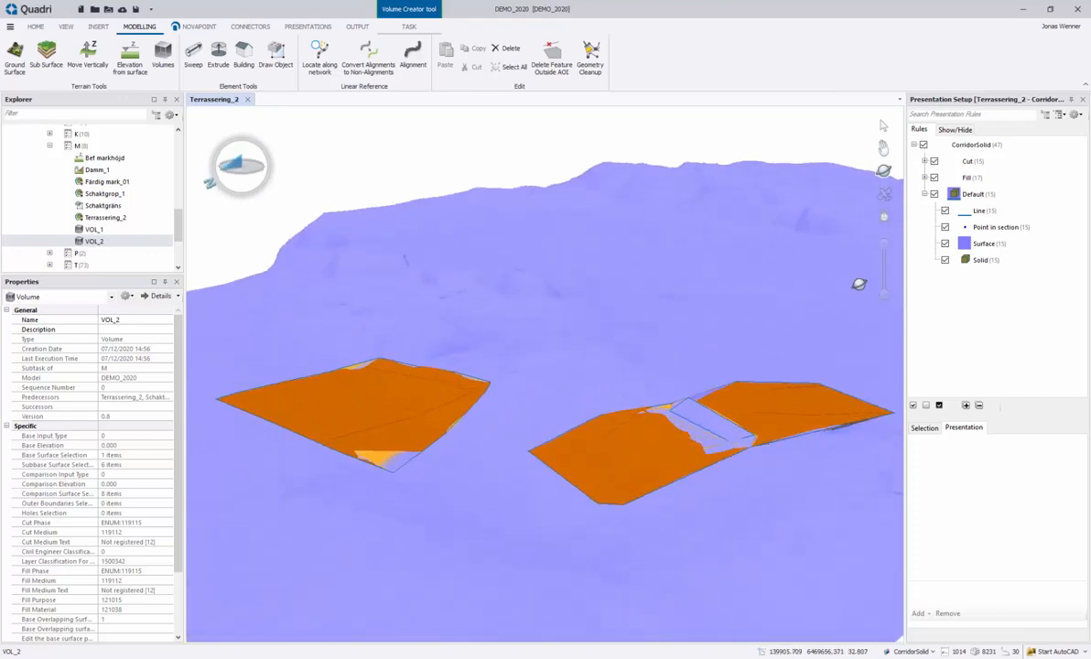
pyautogui.click(933, 194)
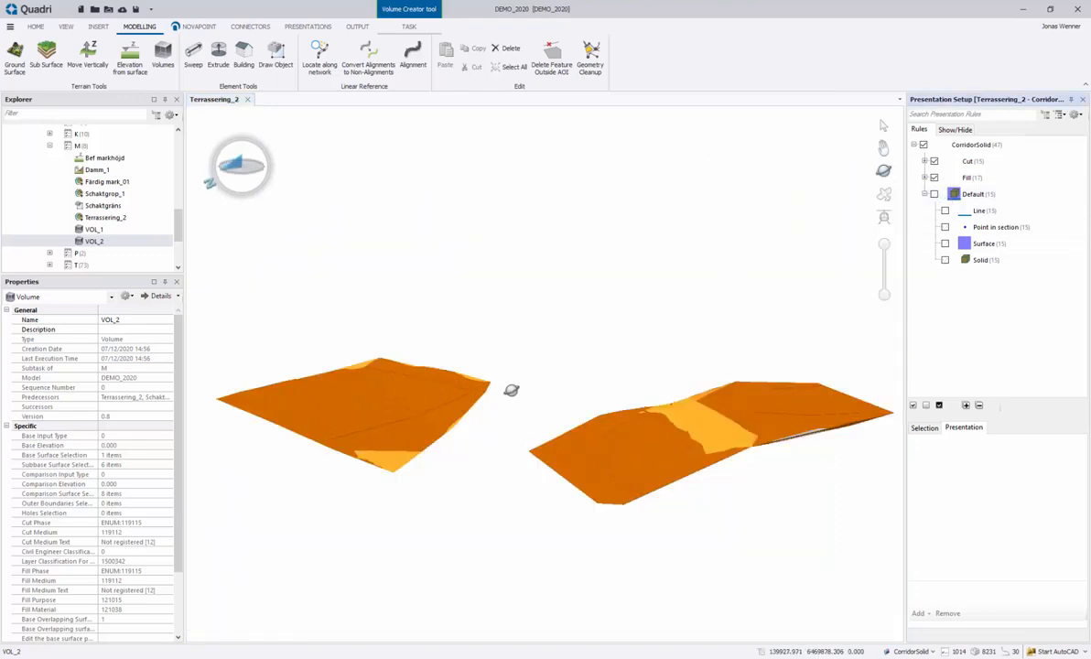
# - Inspect the VOL_2 excavation bodies up close and select the Soil [2] cut to view its extent and properties
pyautogui.moveTo(685, 442); pyautogui.dragTo(682, 371, button='middle')
pyautogui.moveTo(567, 378); pyautogui.dragTo(582, 490, button='middle')
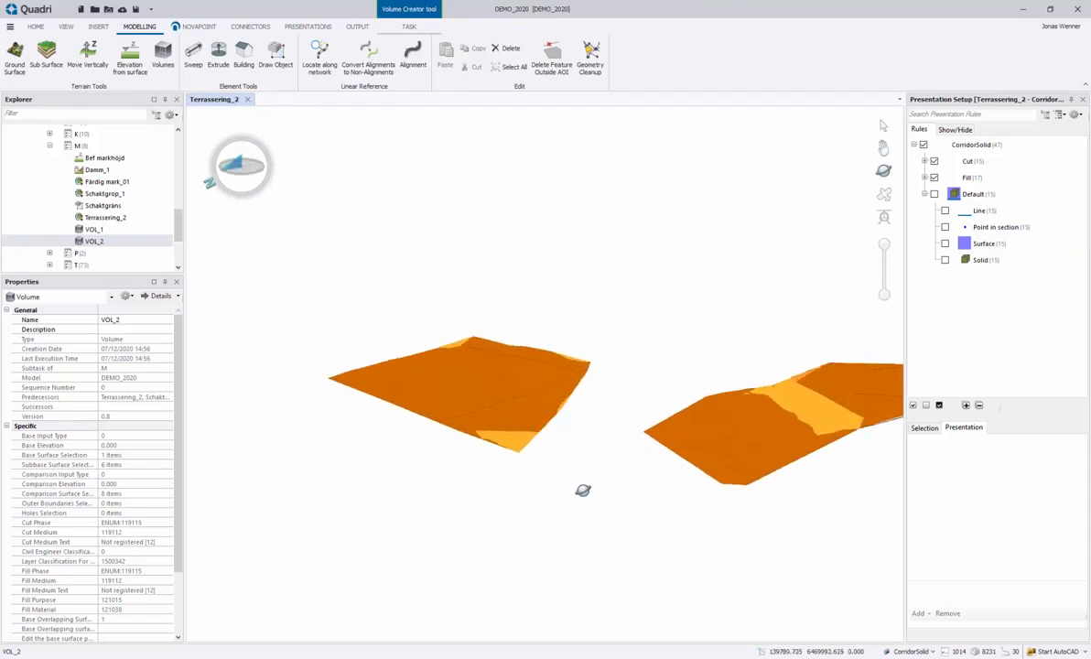
pyautogui.scroll(3, 513, 409)
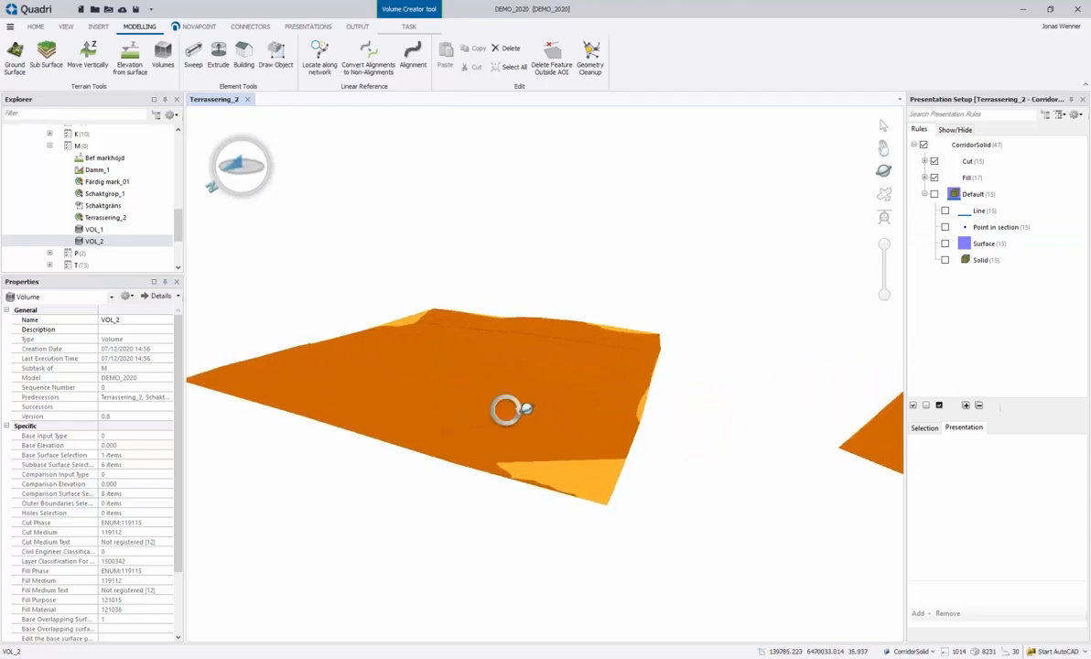
pyautogui.moveTo(510, 409); pyautogui.dragTo(544, 372, button='middle')
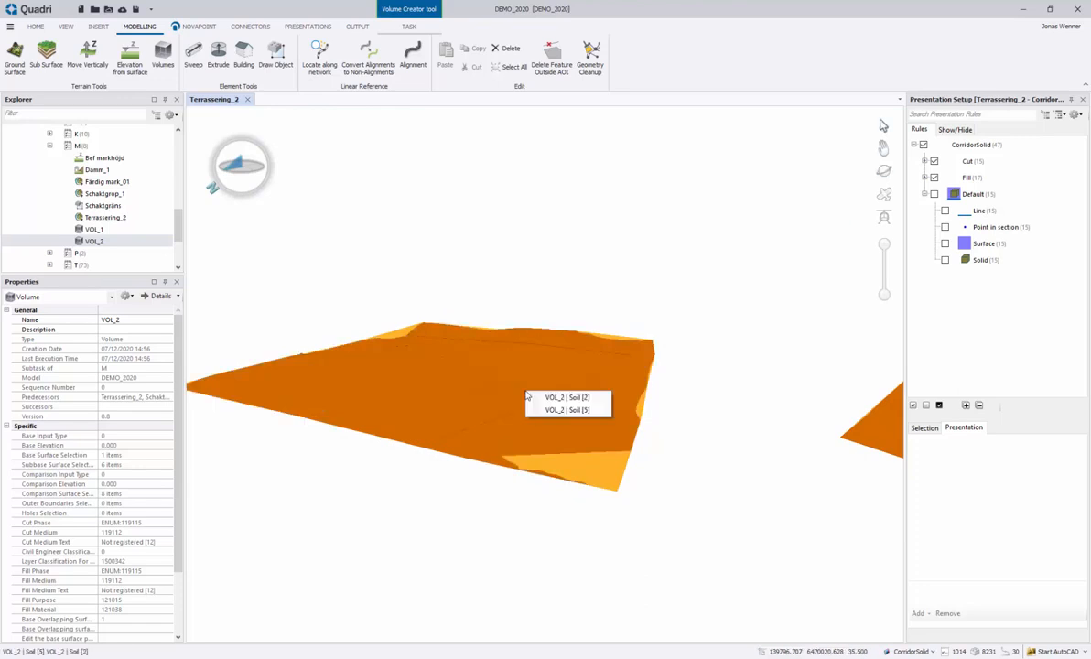
pyautogui.click(561, 397)
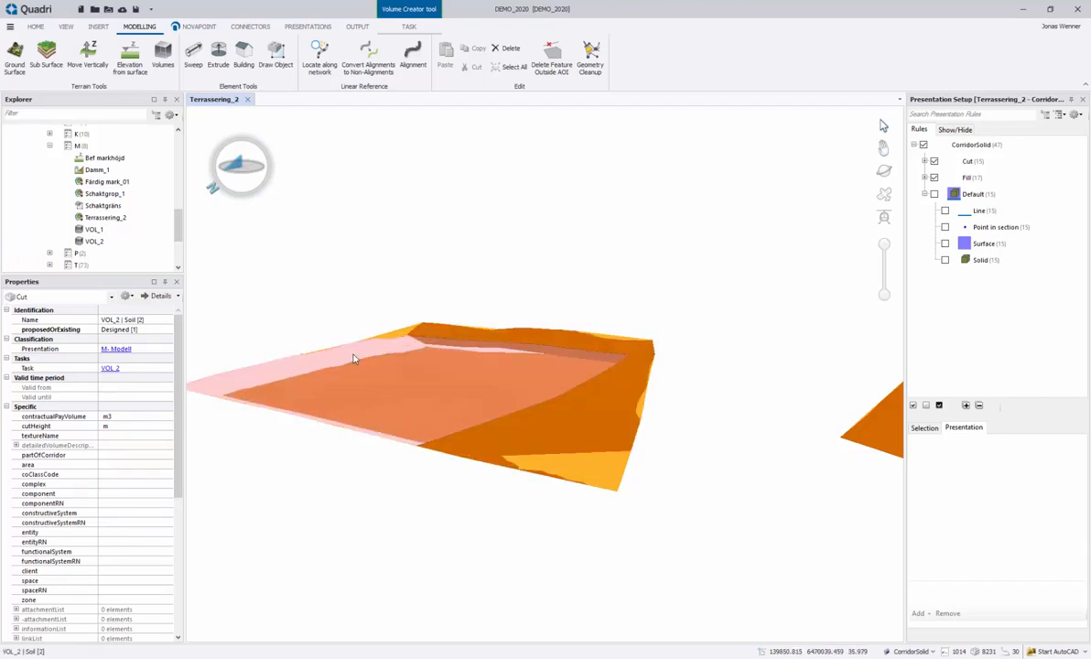
# - View the VOL_2 volumes per soil and rock layer as a table, then close the table view
pyautogui.rightClick(95, 241)
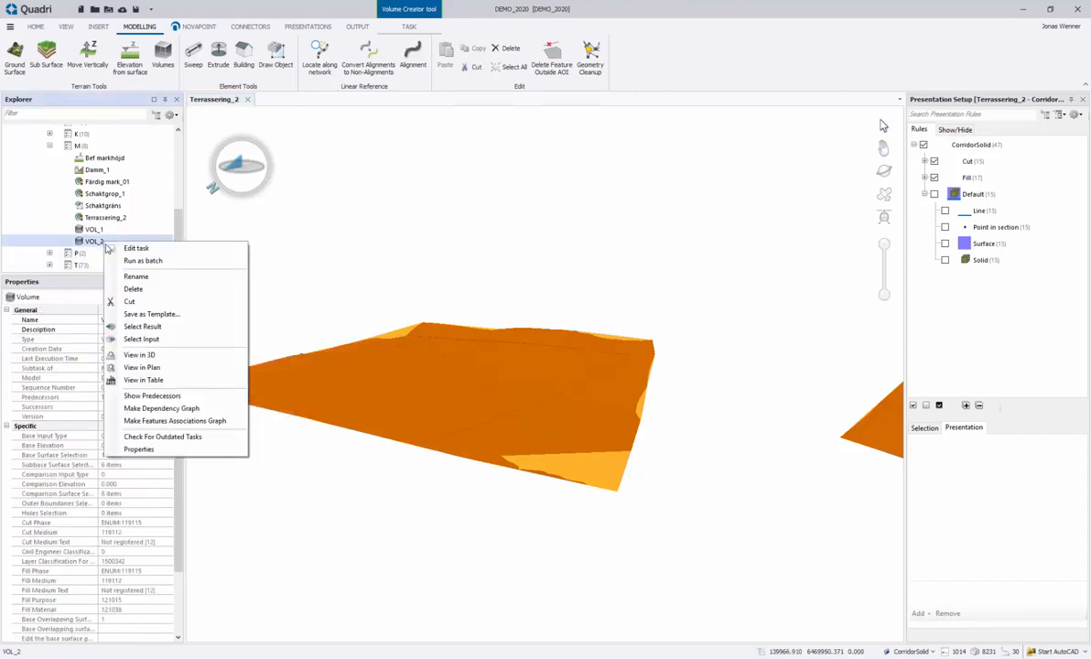
pyautogui.click(146, 381)
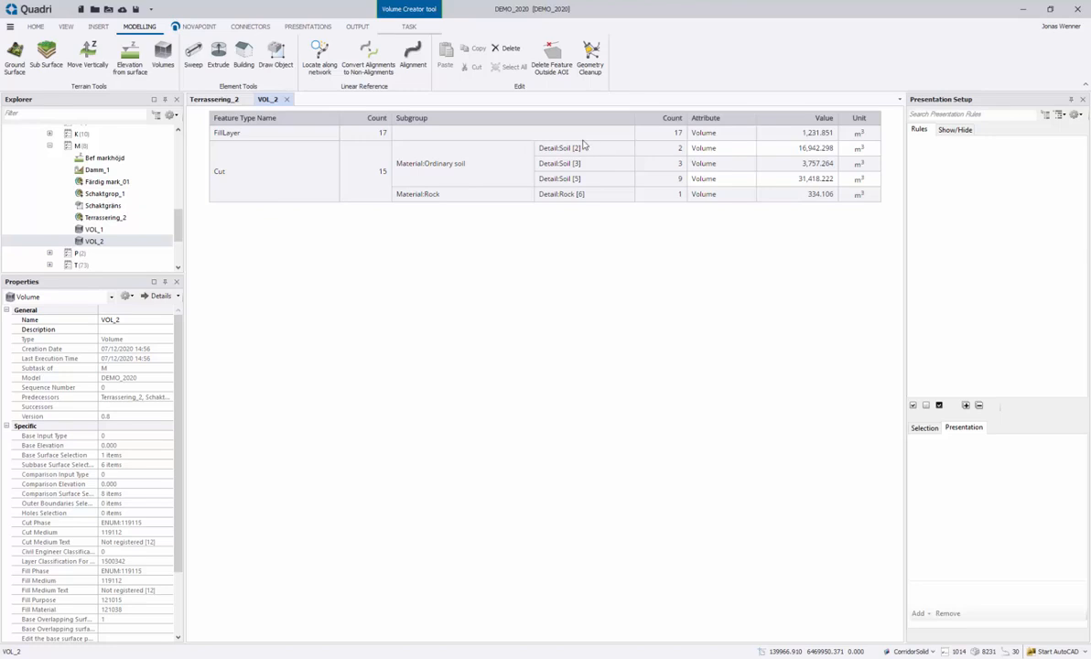
pyautogui.click(286, 99)
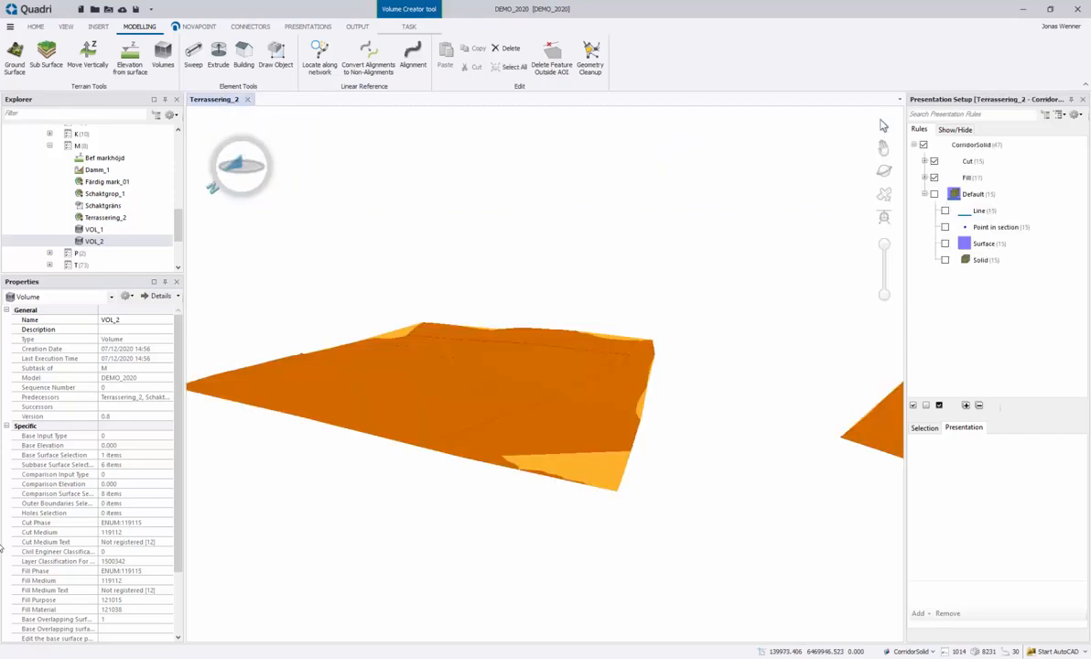